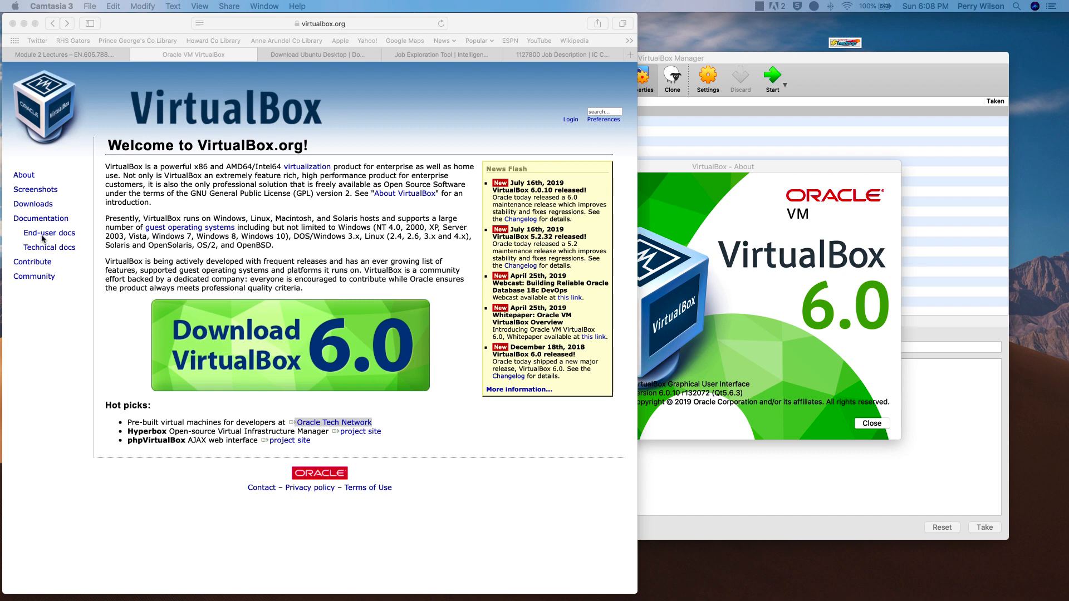
- Open the VirtualBox downloads page and point out the Windows, OS X and Solaris host packages
left_click(42, 204)
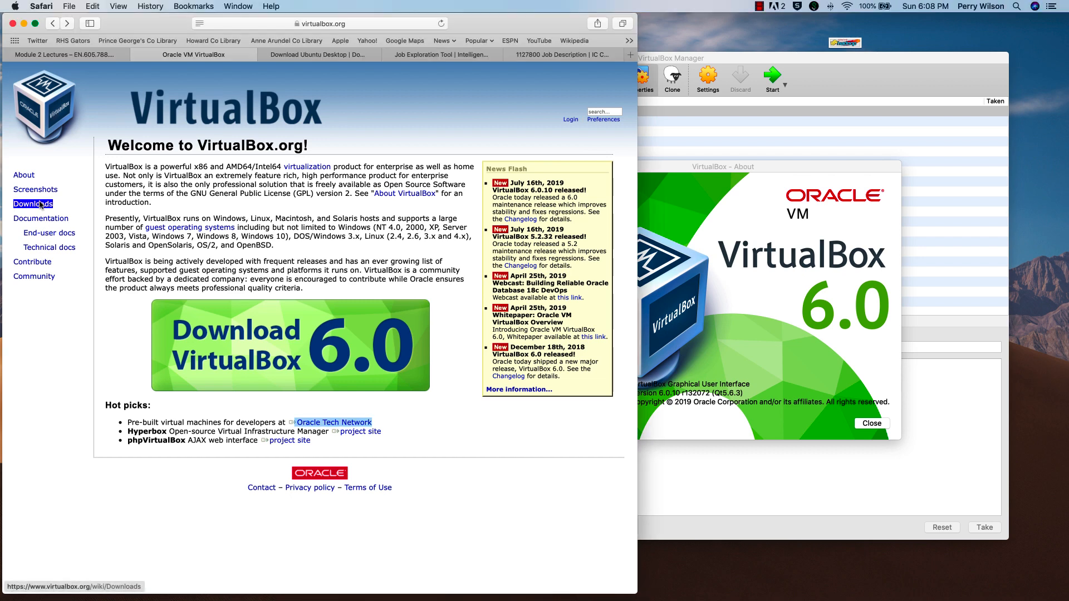
left_click(41, 205)
scroll(361, 335, "down", 3)
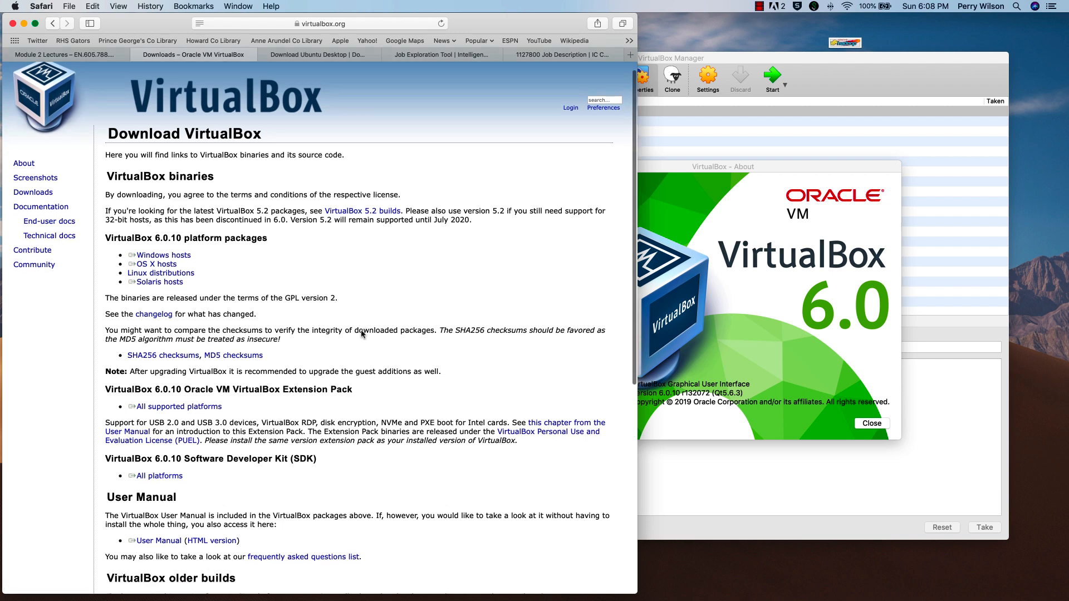
left_click(190, 191)
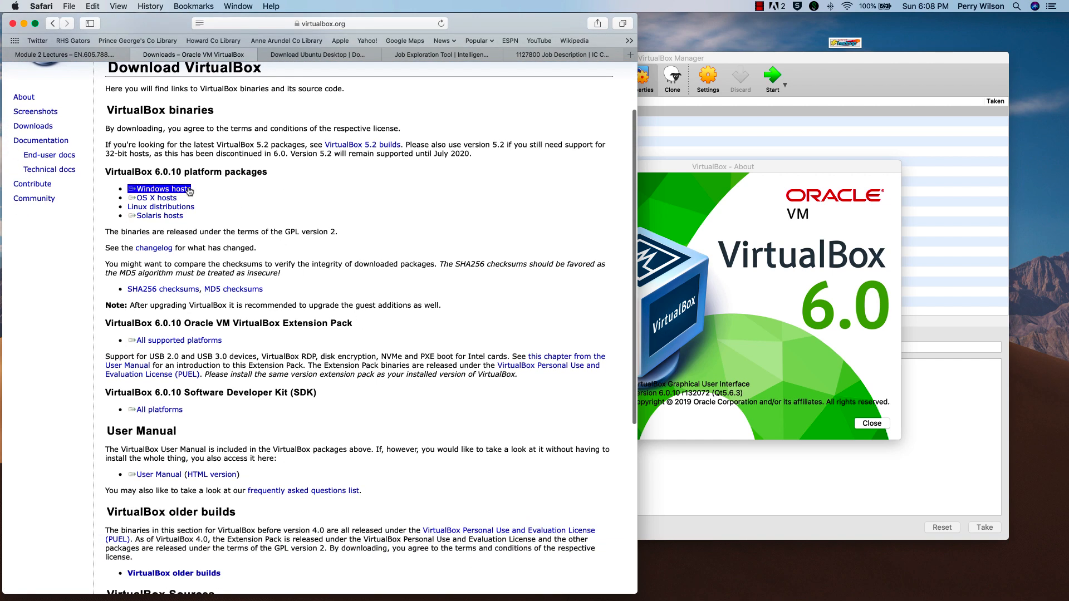
left_click(161, 198)
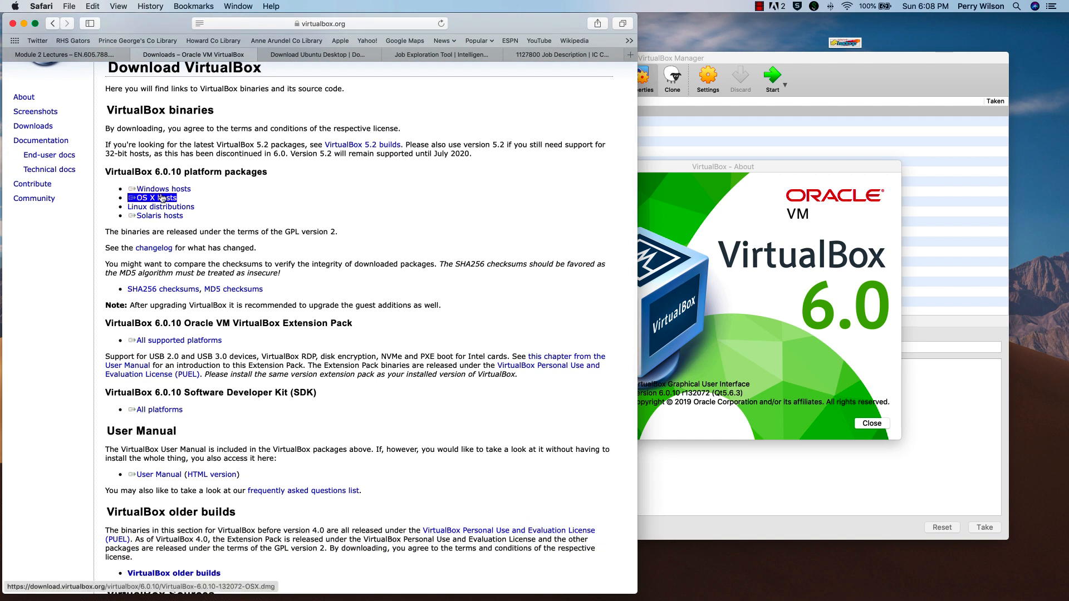
left_click(156, 218)
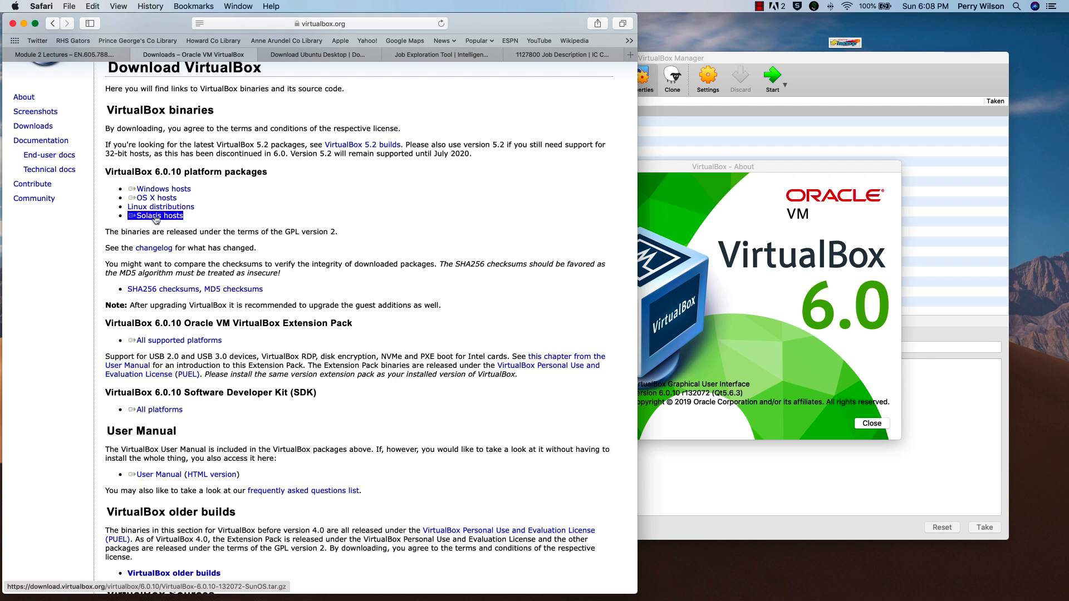
- Scroll through the rest of the downloads page, then switch to the Download Ubuntu Desktop page
scroll(157, 220, "down", 1)
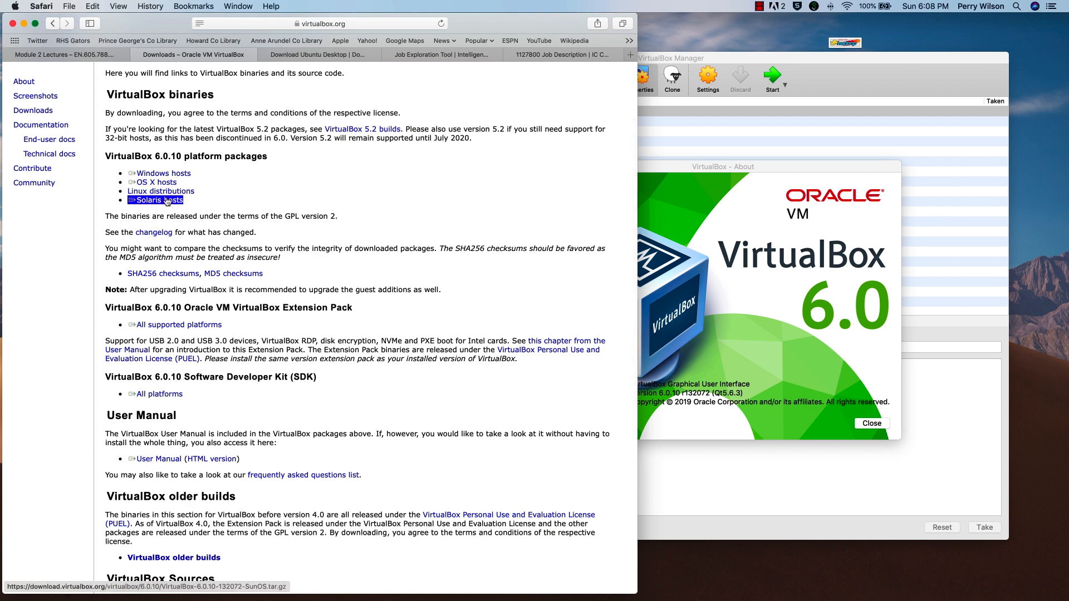
scroll(353, 349, "down", 3)
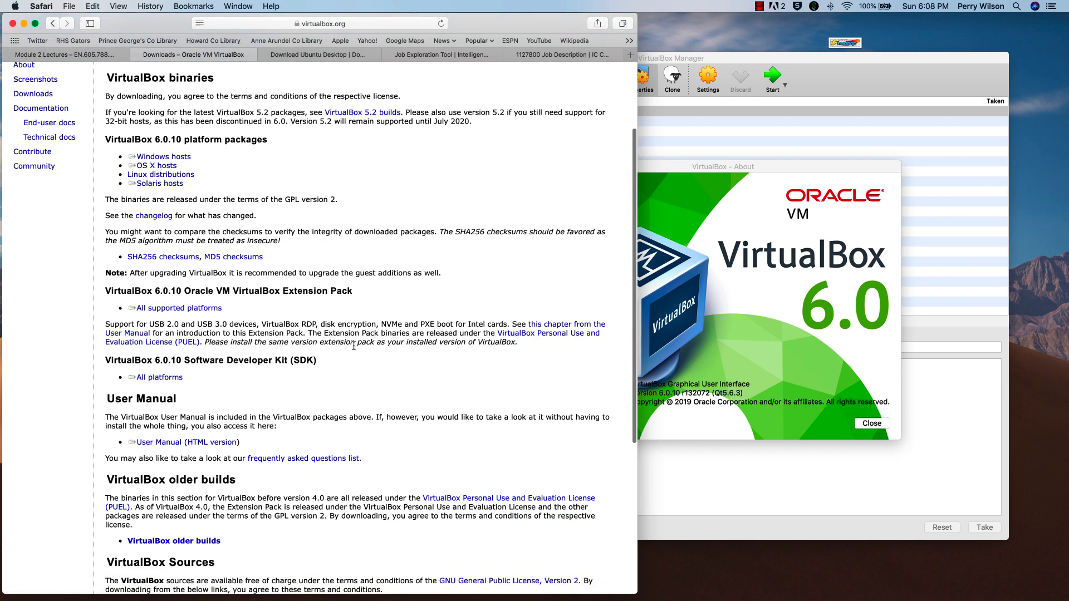
scroll(353, 350, "down", 10)
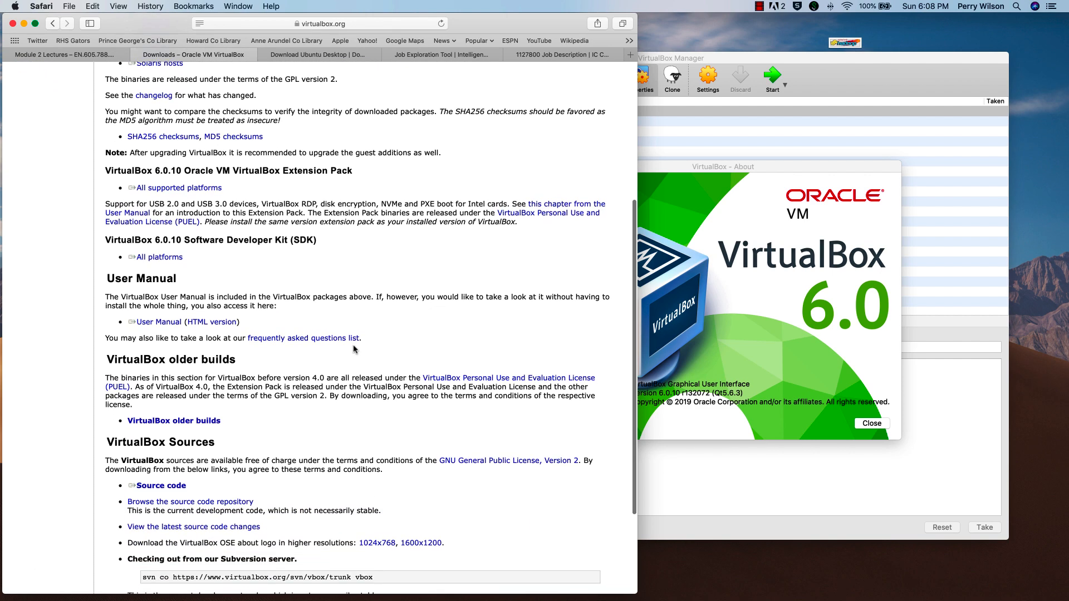
scroll(354, 349, "up", 15)
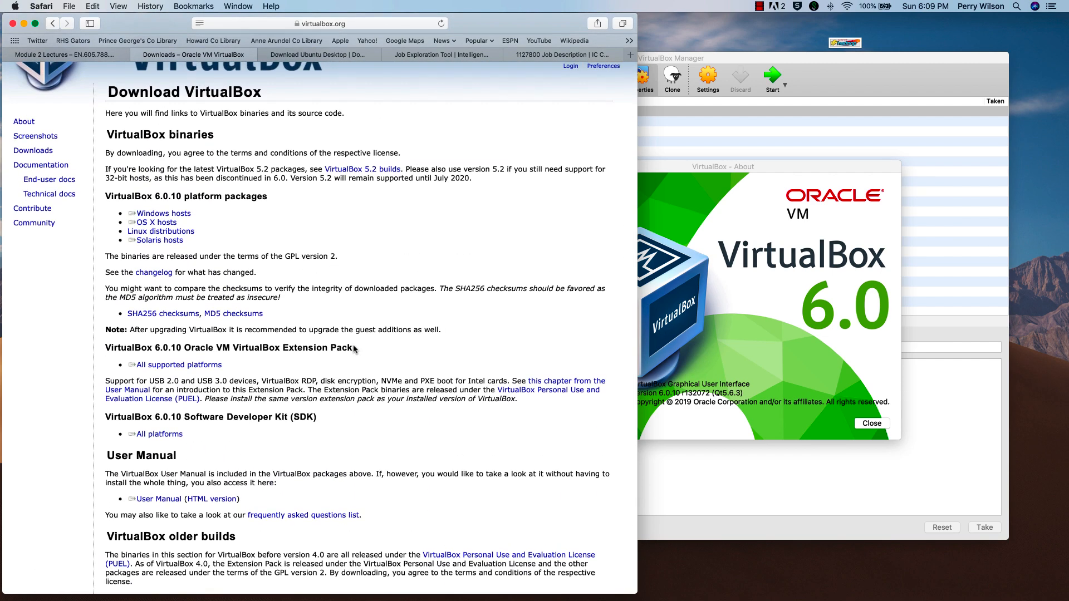
left_click(337, 56)
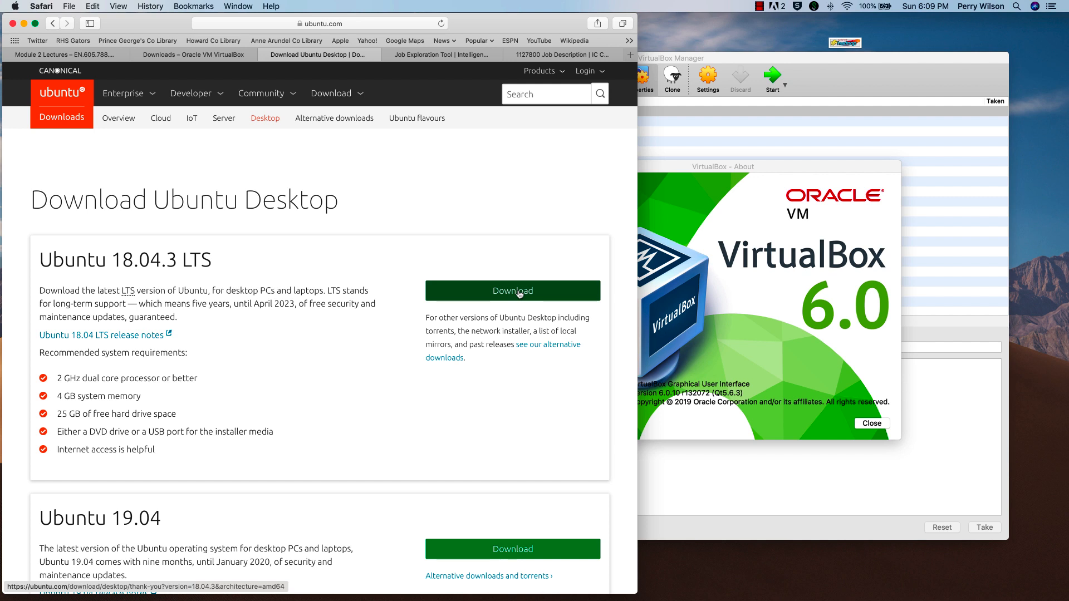
- Bring the VirtualBox Manager window in front of Safari
left_click(781, 61)
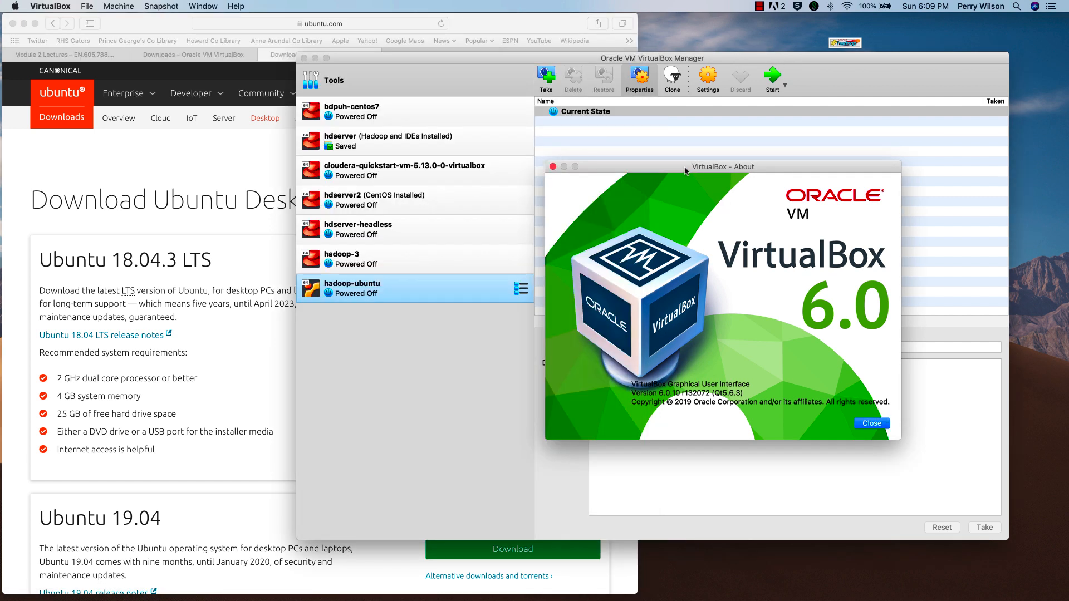
- Close the VirtualBox About window and choose Machine > New… to begin a new VM
left_click_drag(687, 171, 623, 168)
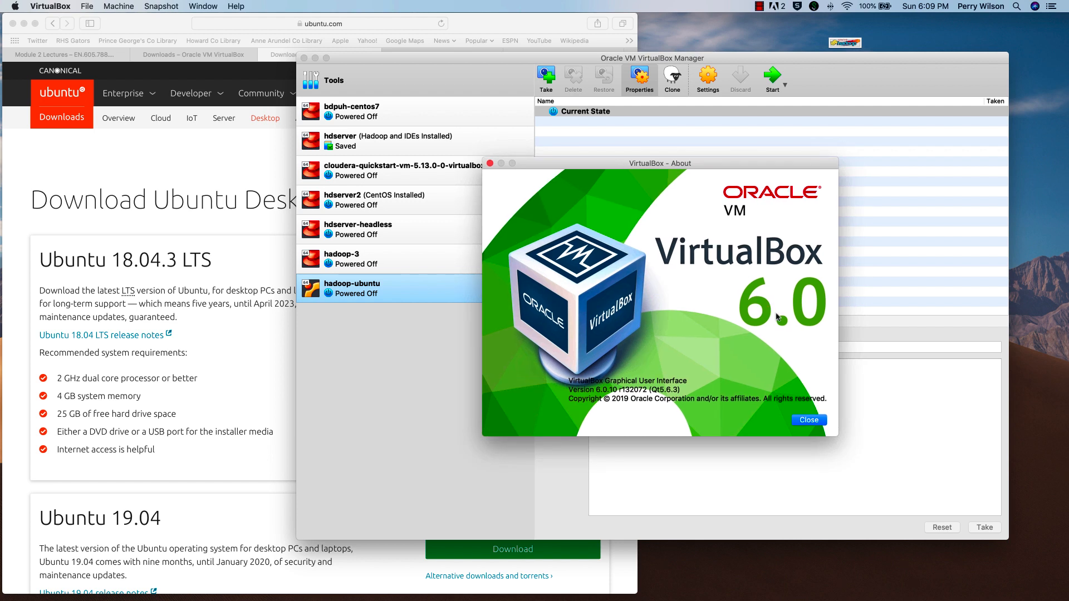
left_click(812, 421)
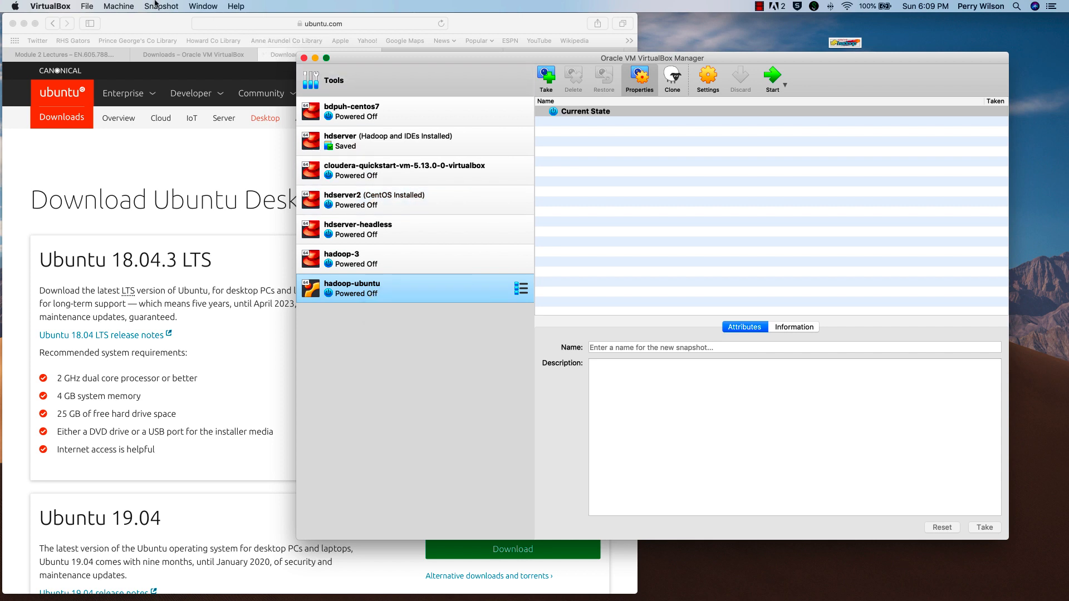
left_click(88, 6)
mouse_move(118, 8)
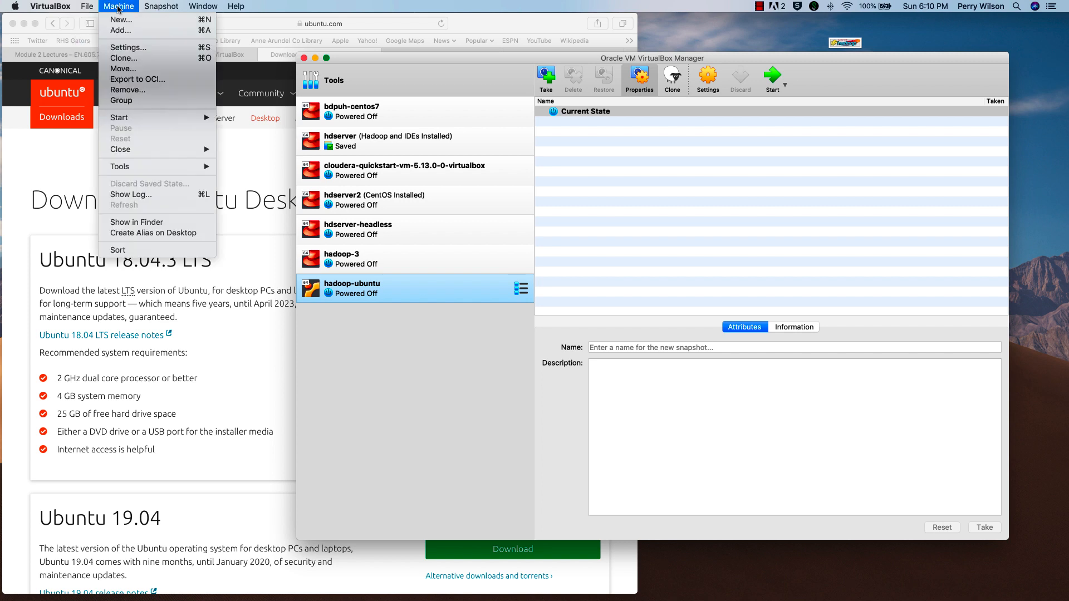
left_click(118, 21)
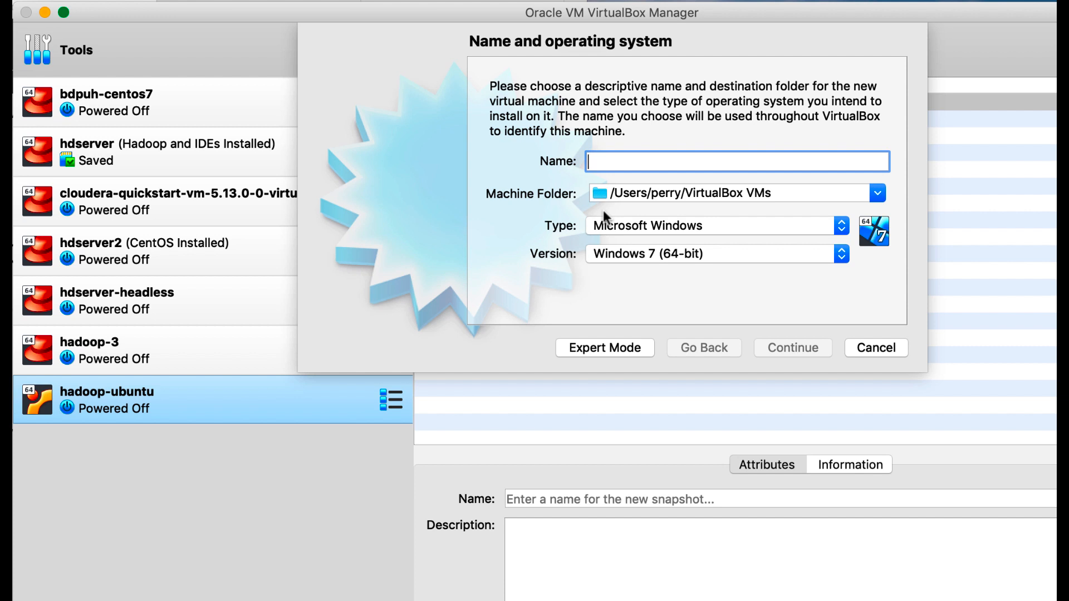
- Name the machine hadoop-ubuntu-2 with type Linux and version Ubuntu (64-bit), and continue
type("hado")
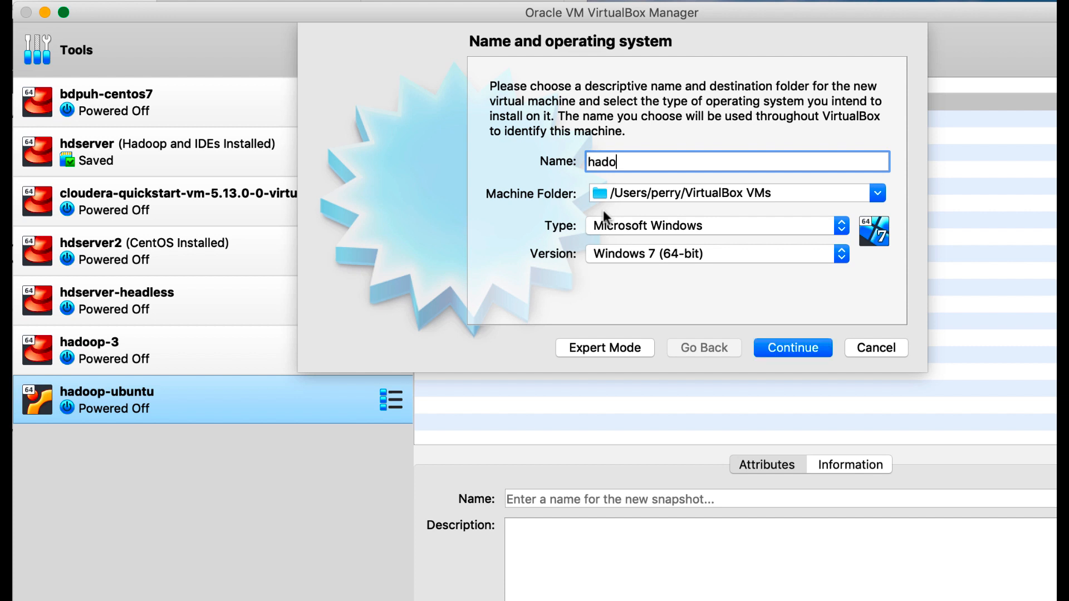
type("op-ubun")
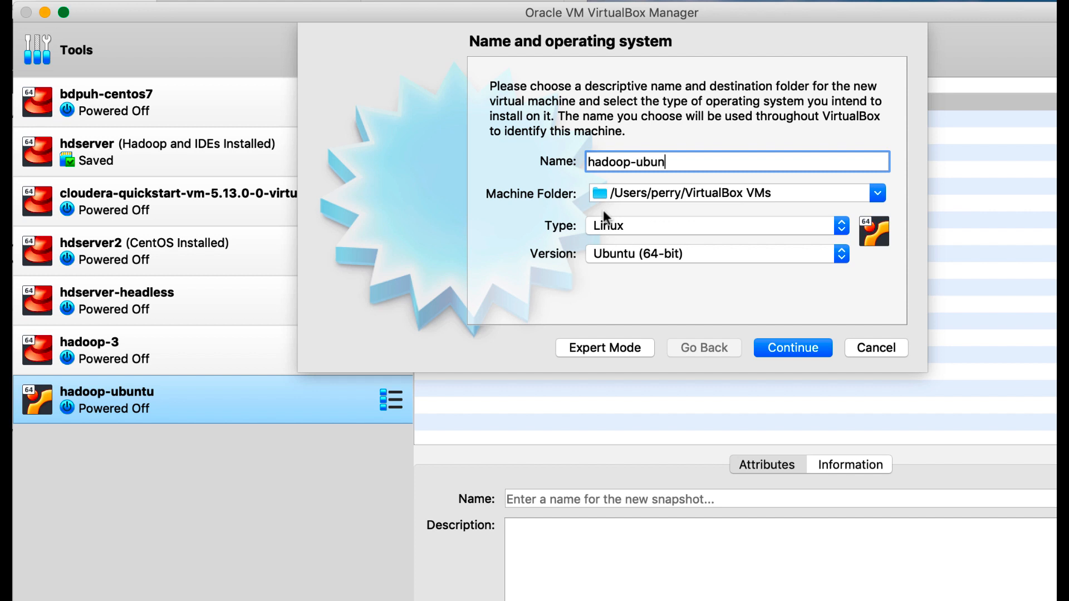
type("tu-2")
left_click(614, 255)
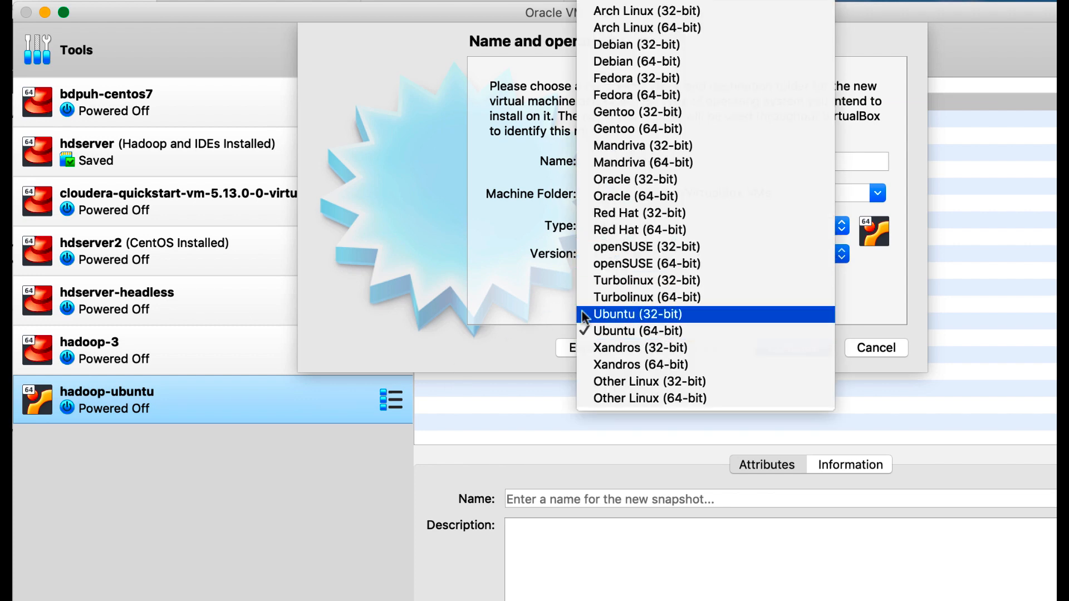
left_click(529, 343)
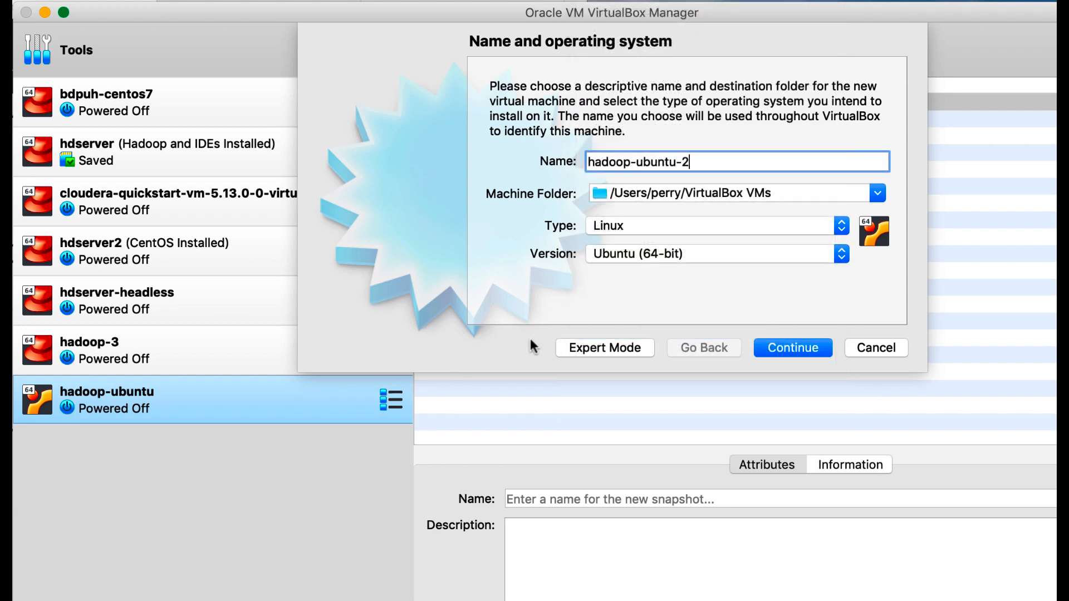
left_click(814, 348)
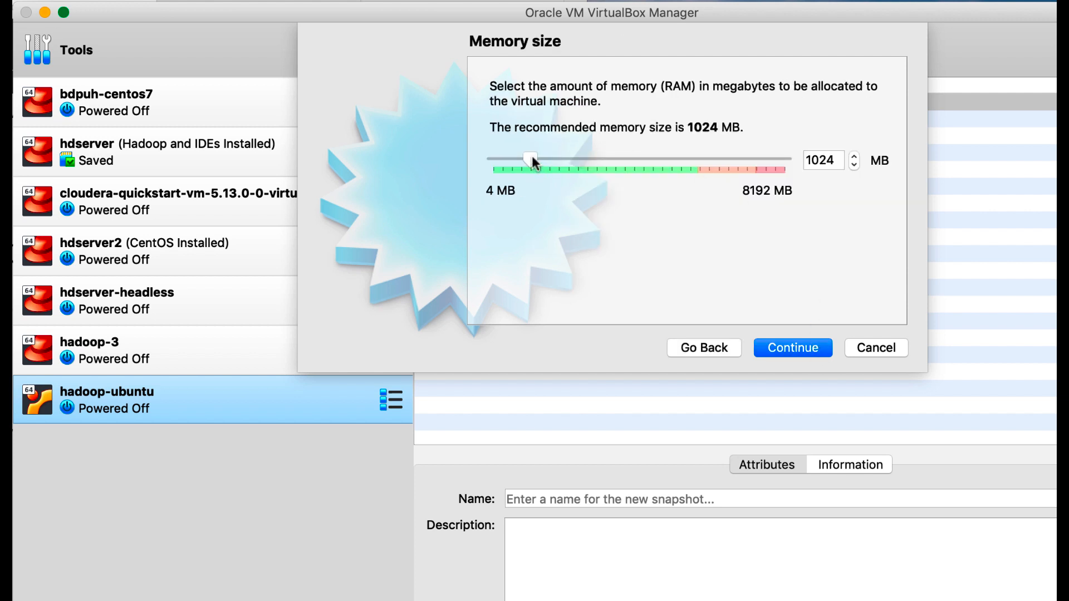
- Raise the machine's memory from 1024 MB to 2048 MB and continue
left_click_drag(533, 162, 572, 160)
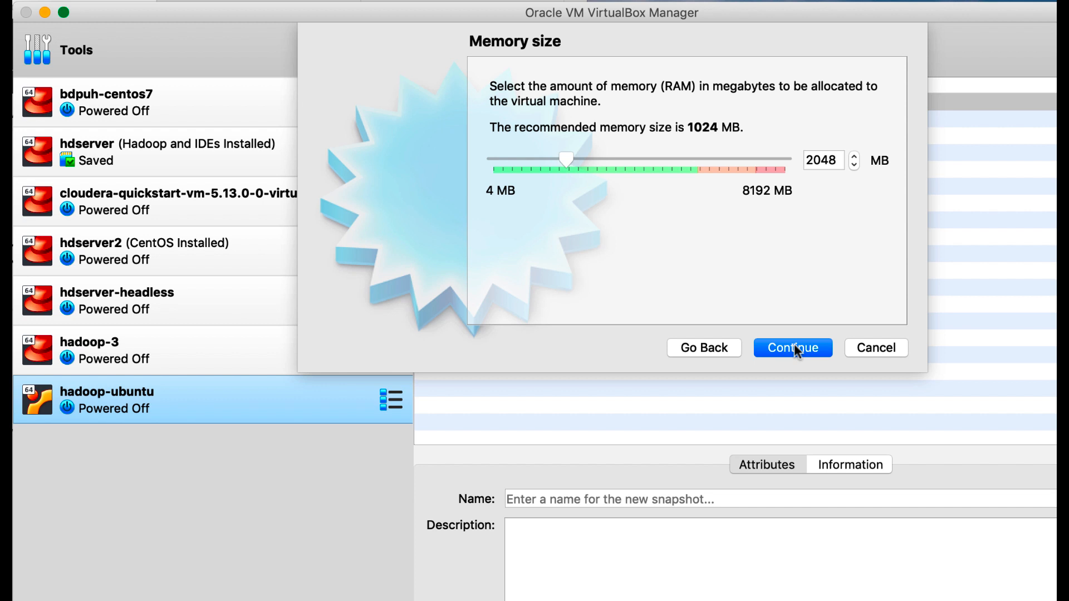
left_click(794, 343)
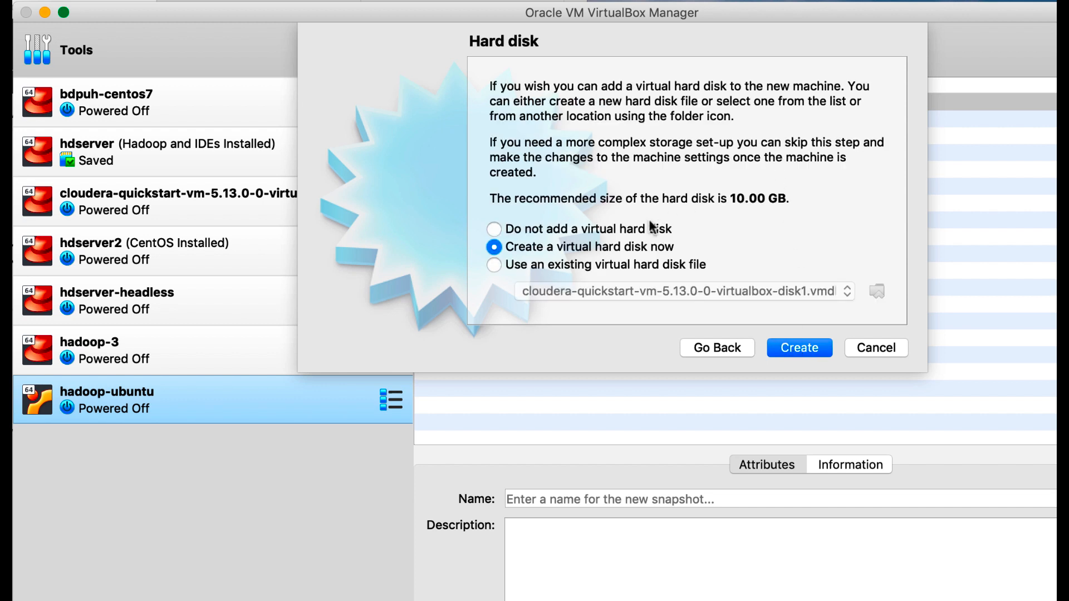
- Create a new dynamically allocated VDI hard disk sized 20.00 GB and finish the machine
left_click(797, 348)
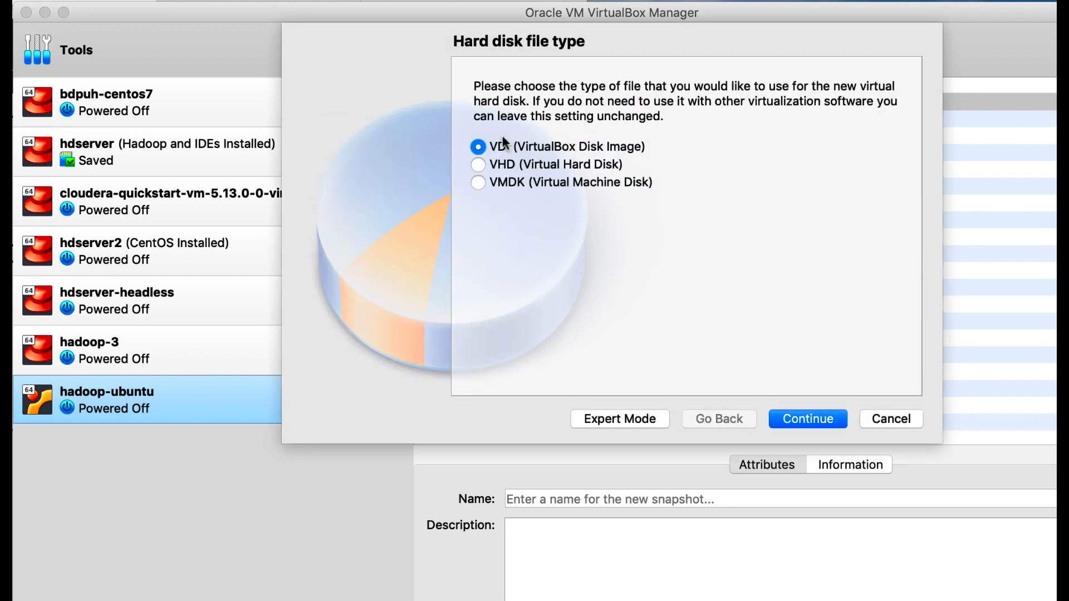
left_click(810, 418)
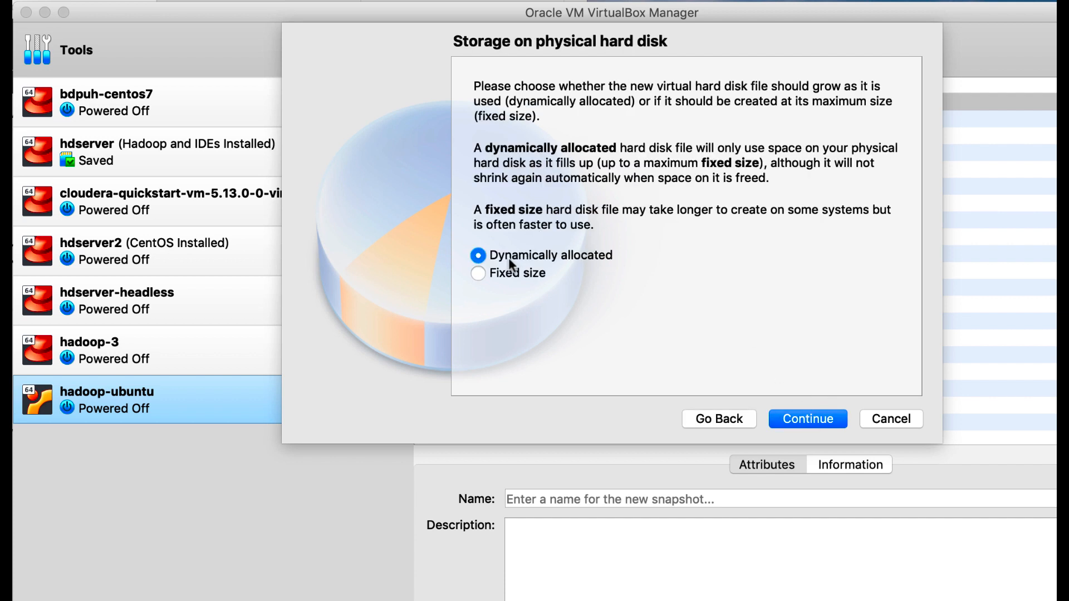
left_click(809, 419)
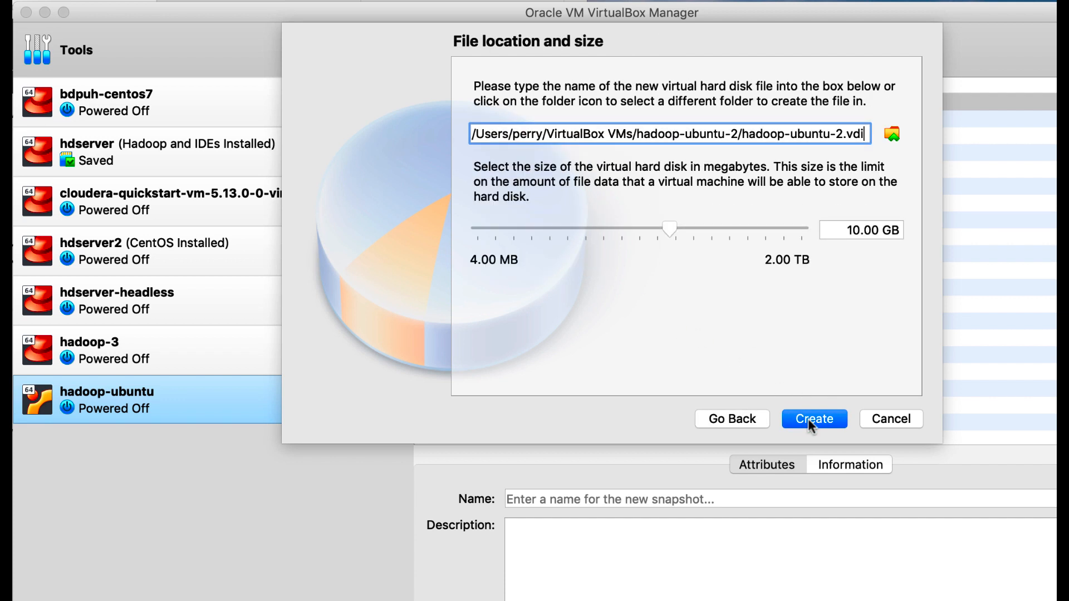
left_click(853, 230)
key("BackSpace")
type("2")
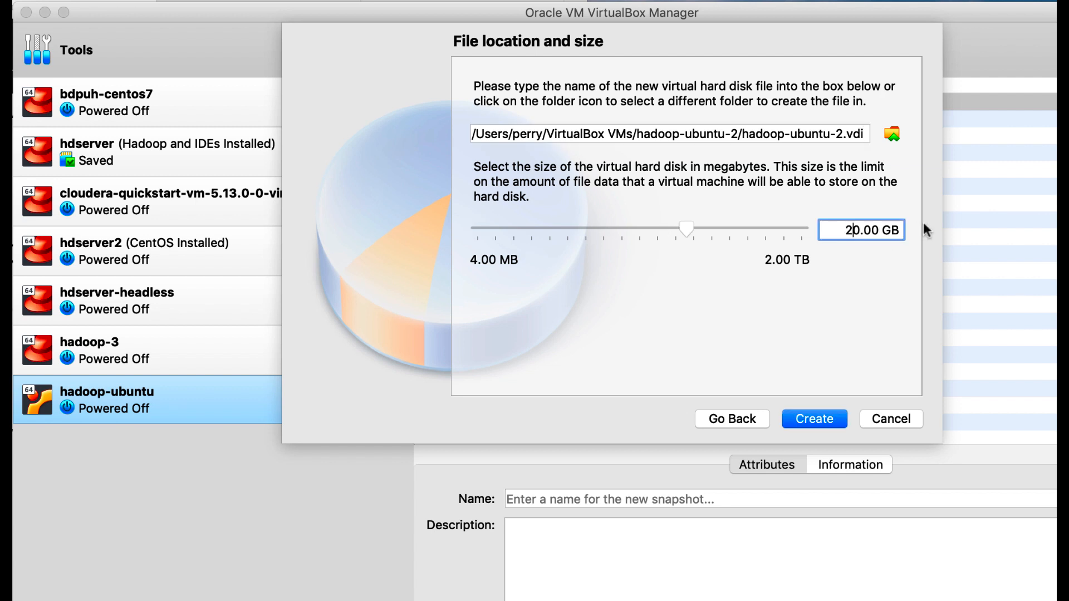
left_click(826, 418)
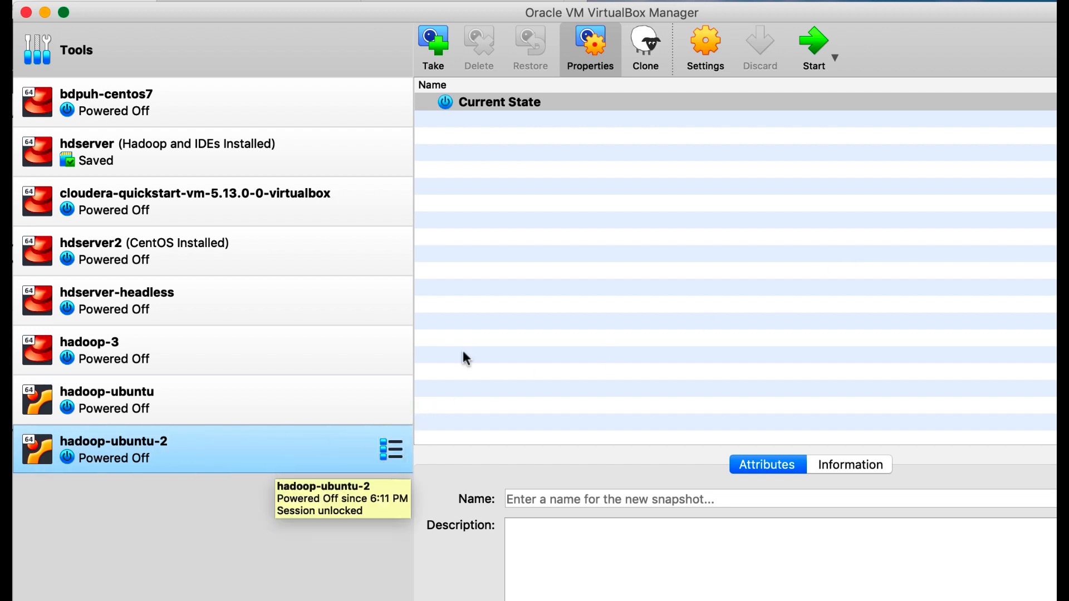
- Start hadoop-ubuntu-2 and centre its start-up disk prompt on screen
left_click(811, 53)
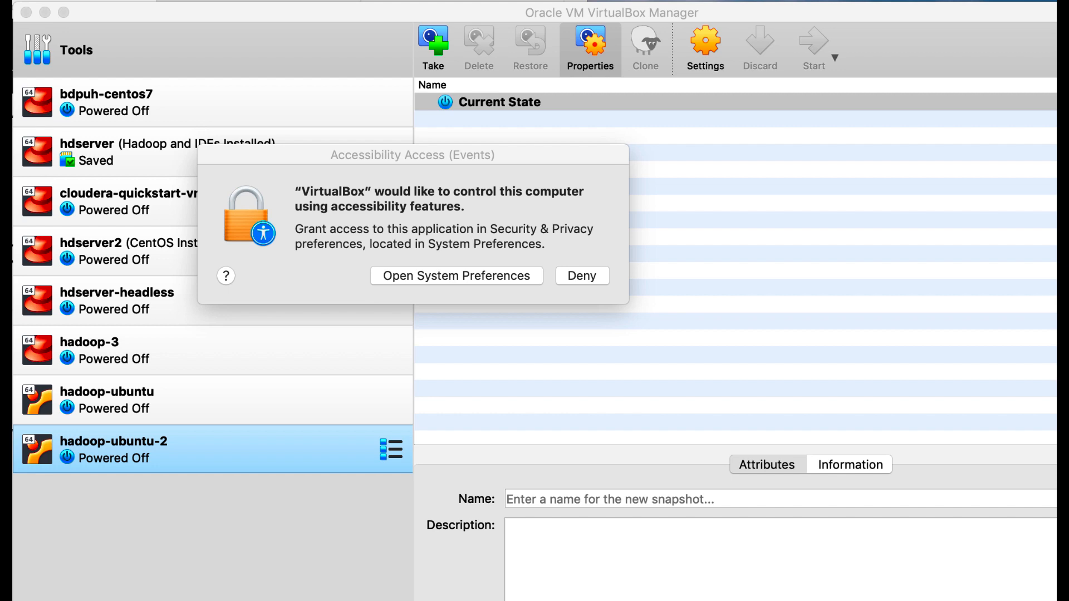
left_click_drag(28, 363, 479, 203)
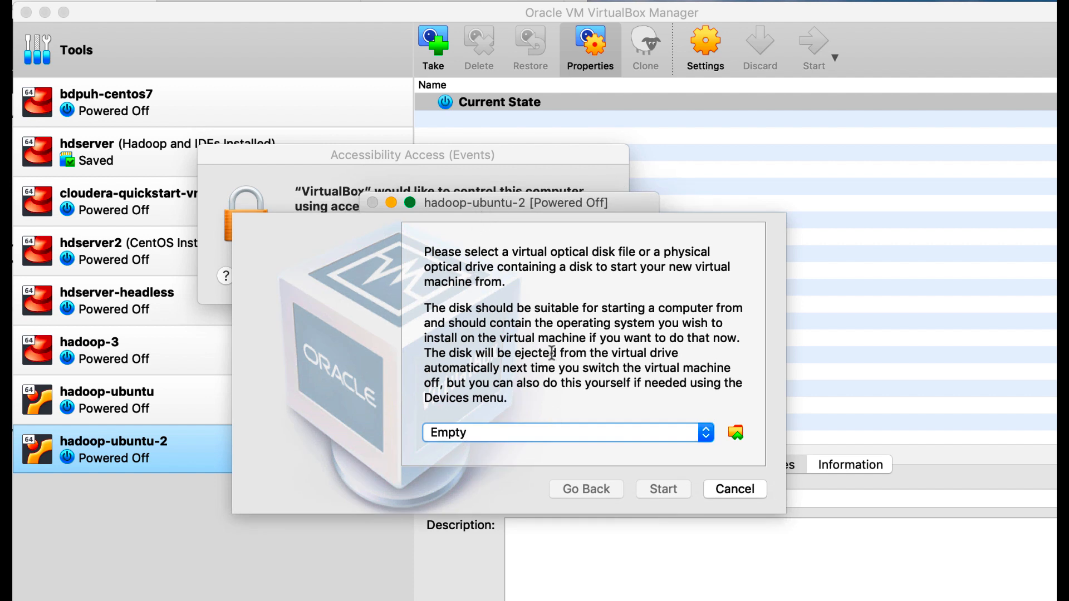
- Pick ubuntu-18.04.3-desktop-amd64.iso as the startup disk and boot the machine from it
left_click(706, 433)
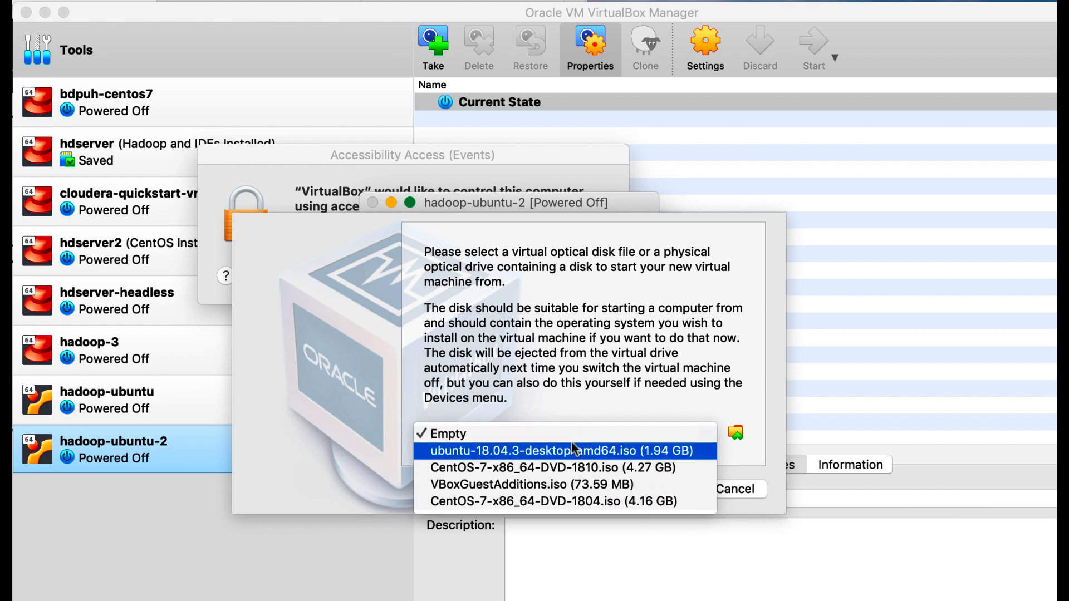
left_click(597, 389)
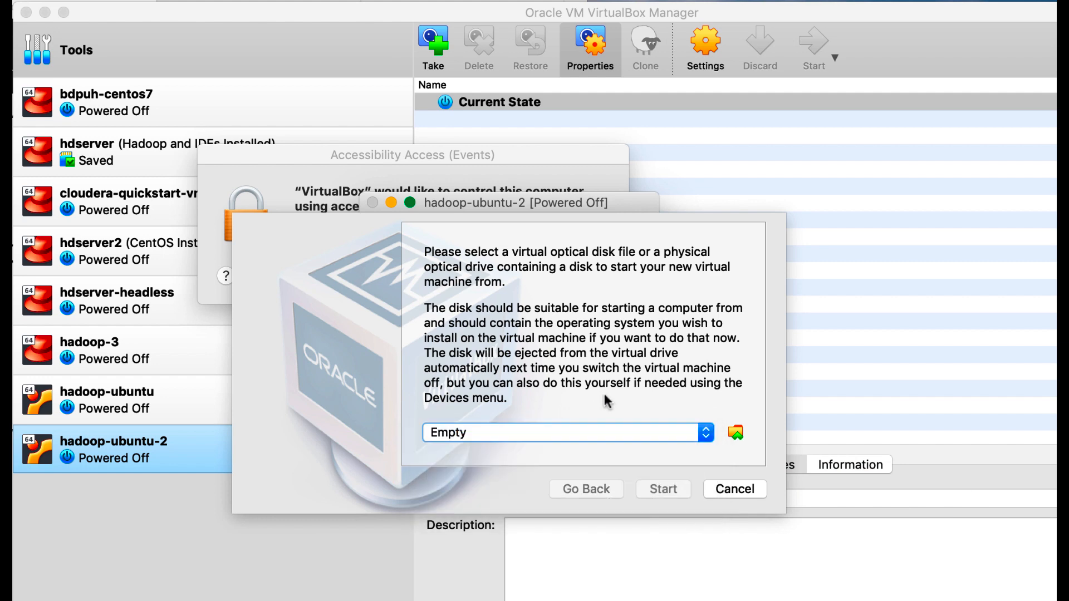
left_click(734, 432)
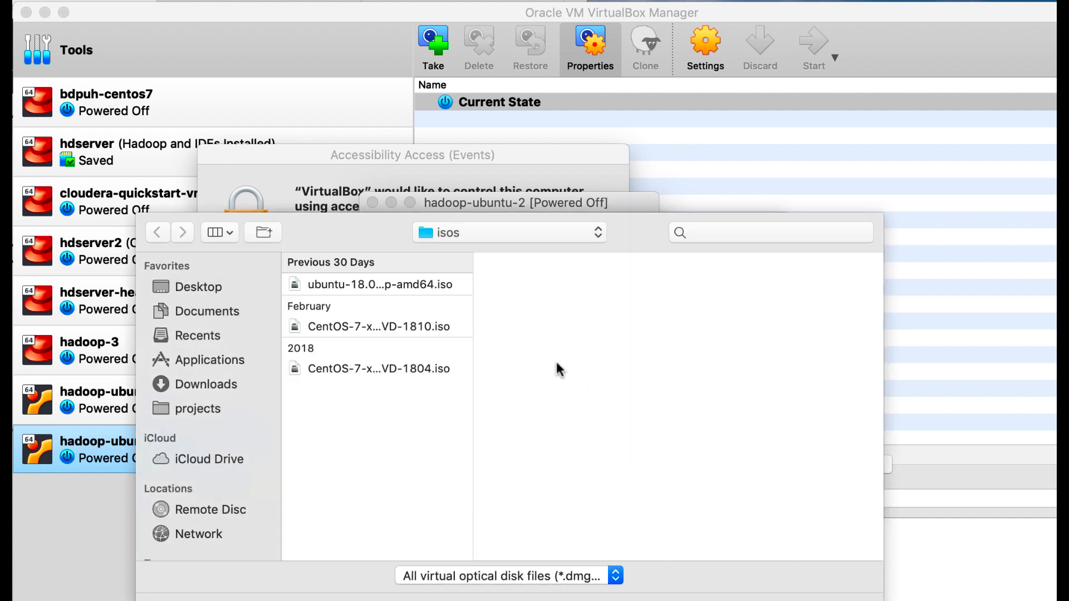
left_click(354, 286)
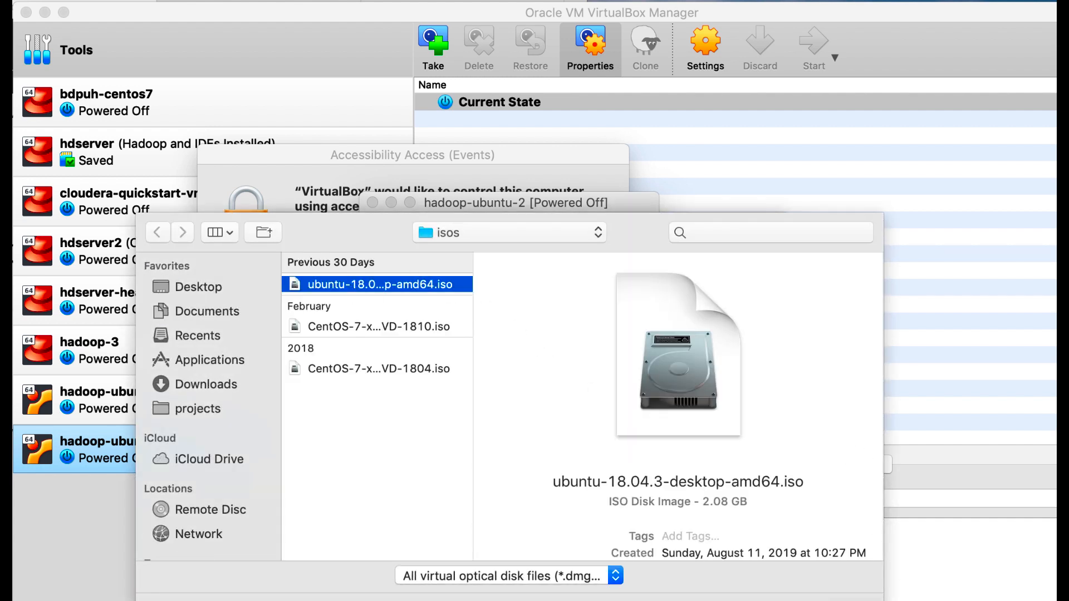
key("Return")
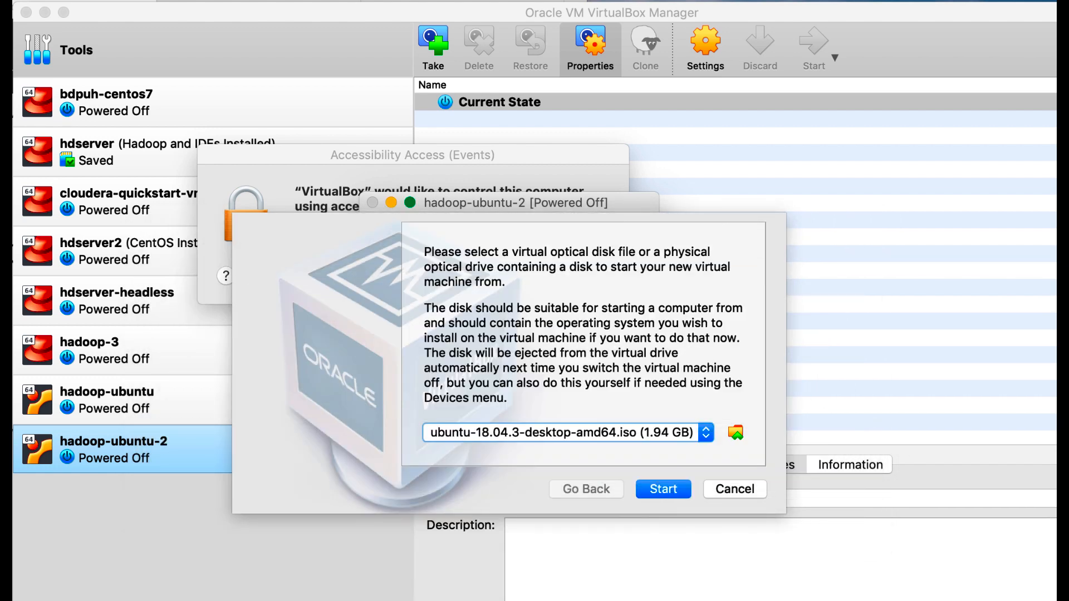
left_click(664, 489)
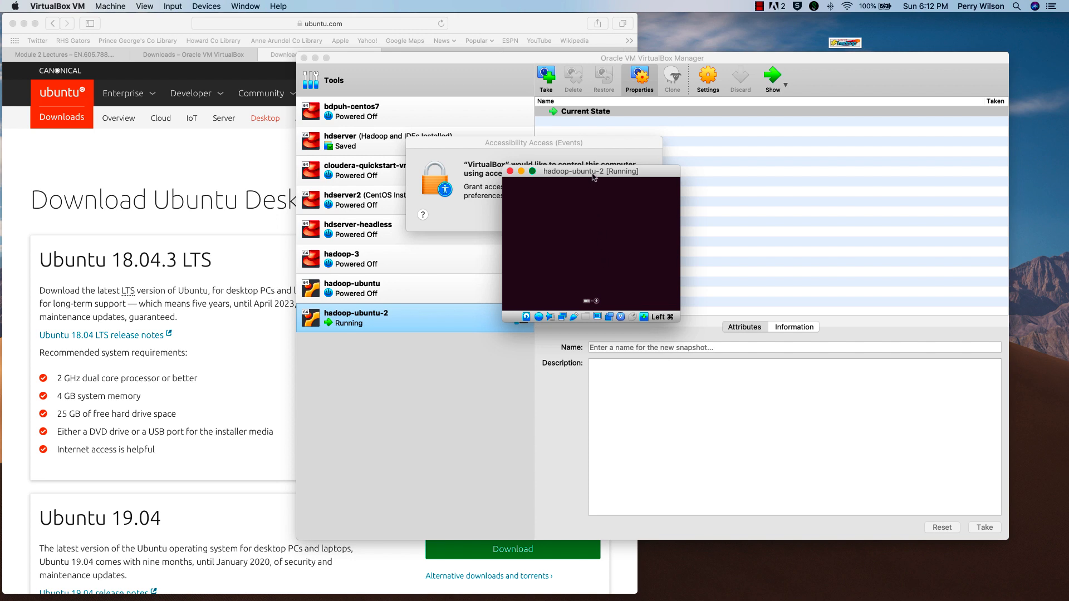
- Reposition the VM window and deny the machine microphone access while Ubuntu boots
left_click_drag(594, 177, 409, 130)
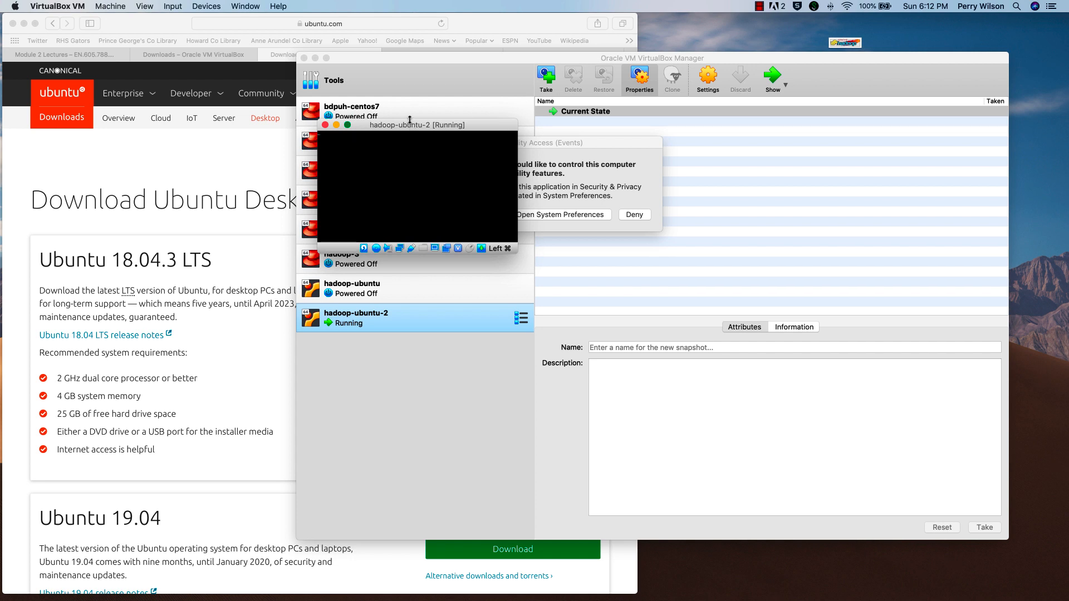
left_click_drag(410, 120, 538, 182)
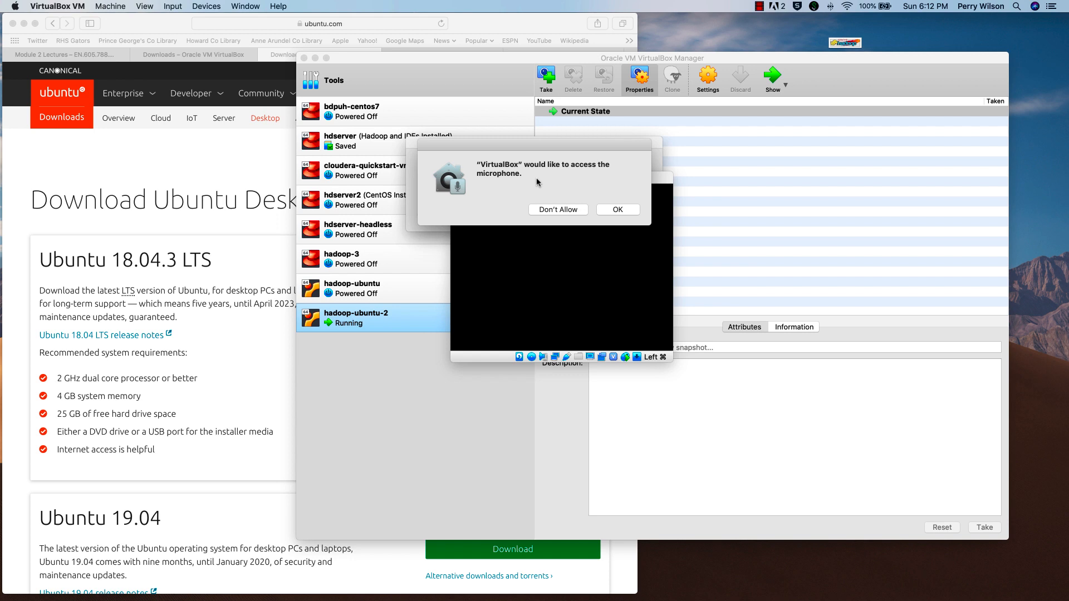
left_click(550, 211)
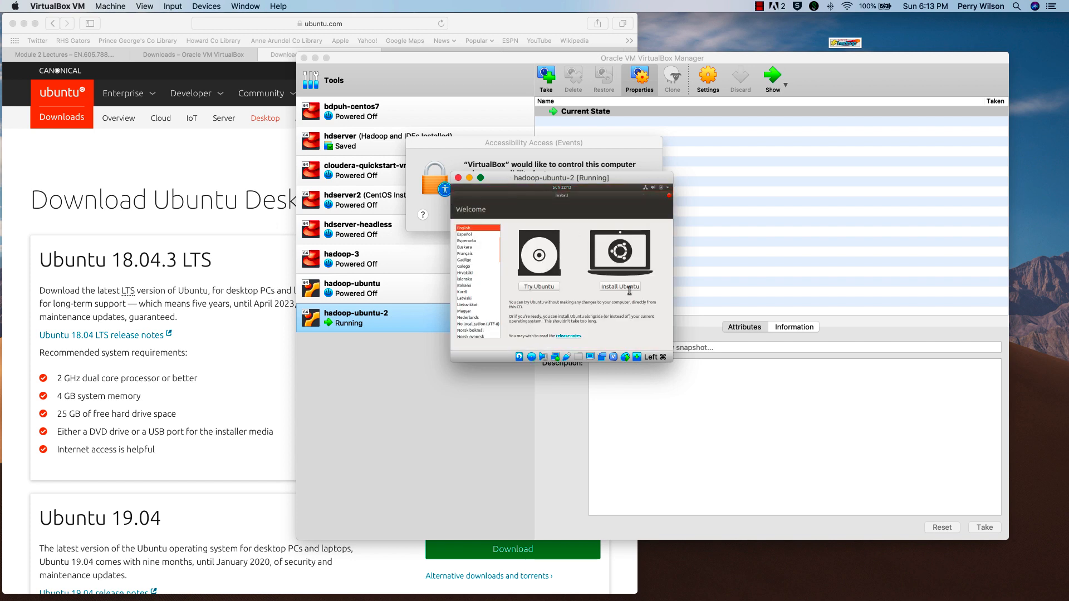
- Scale Virtual Screen 1 to 200% (autoscaled output) and move the enlarged window up-left
mouse_move(672, 364)
left_mouse_down()
mouse_move(758, 474)
mouse_move(705, 426)
mouse_move(679, 356)
mouse_move(673, 366)
left_mouse_up()
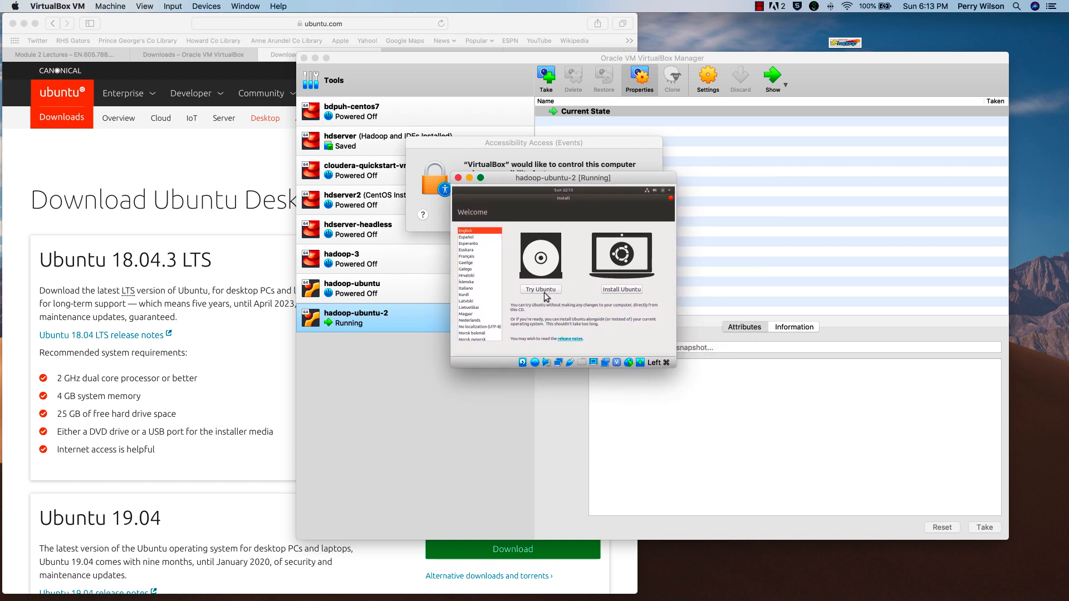
left_click(144, 6)
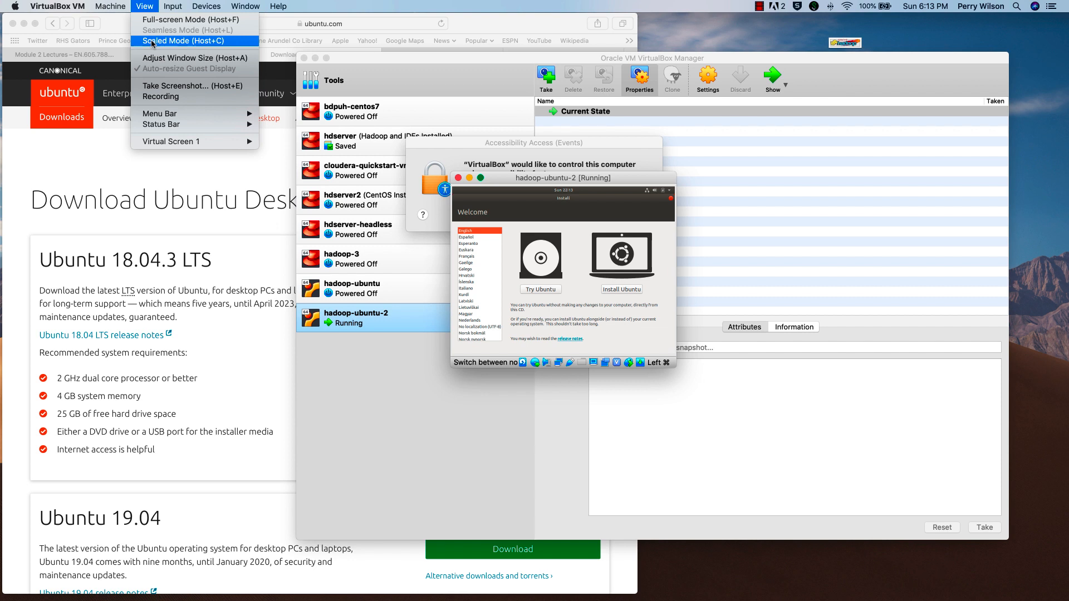
mouse_move(169, 144)
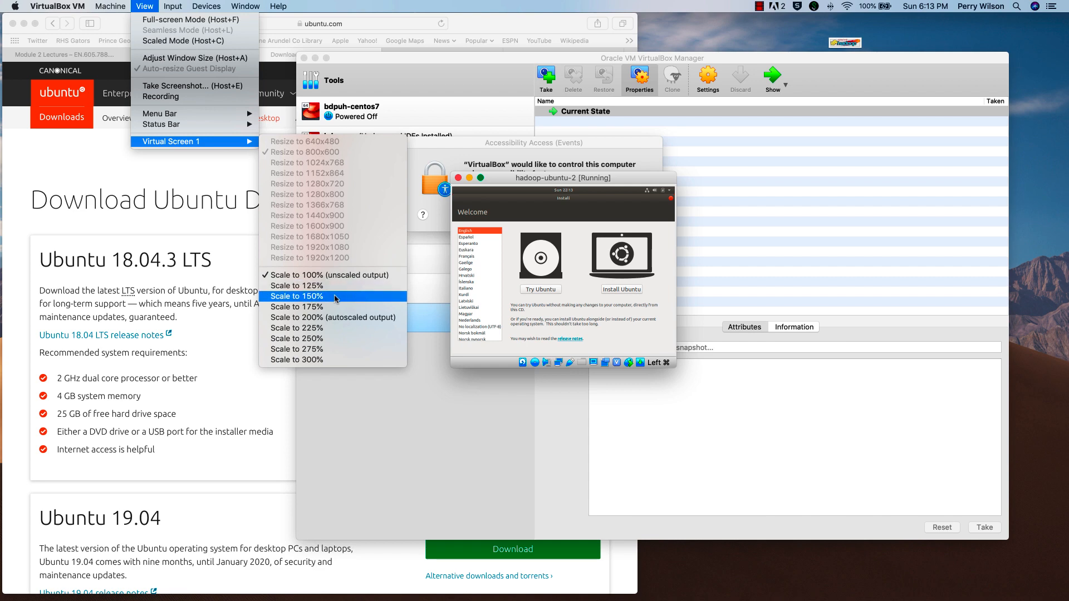
left_click(297, 319)
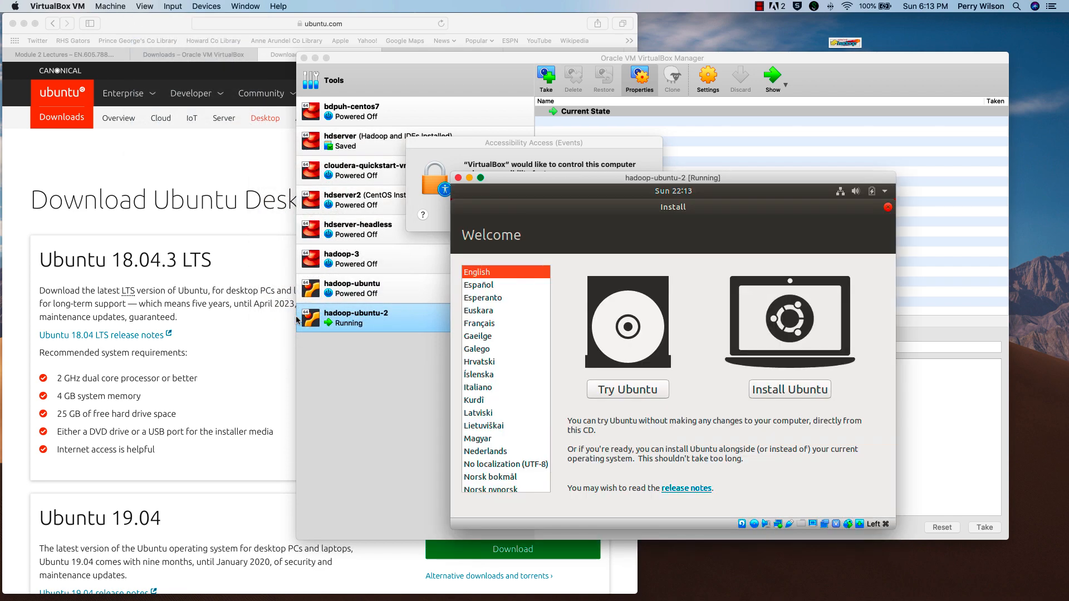
left_click_drag(612, 187, 428, 86)
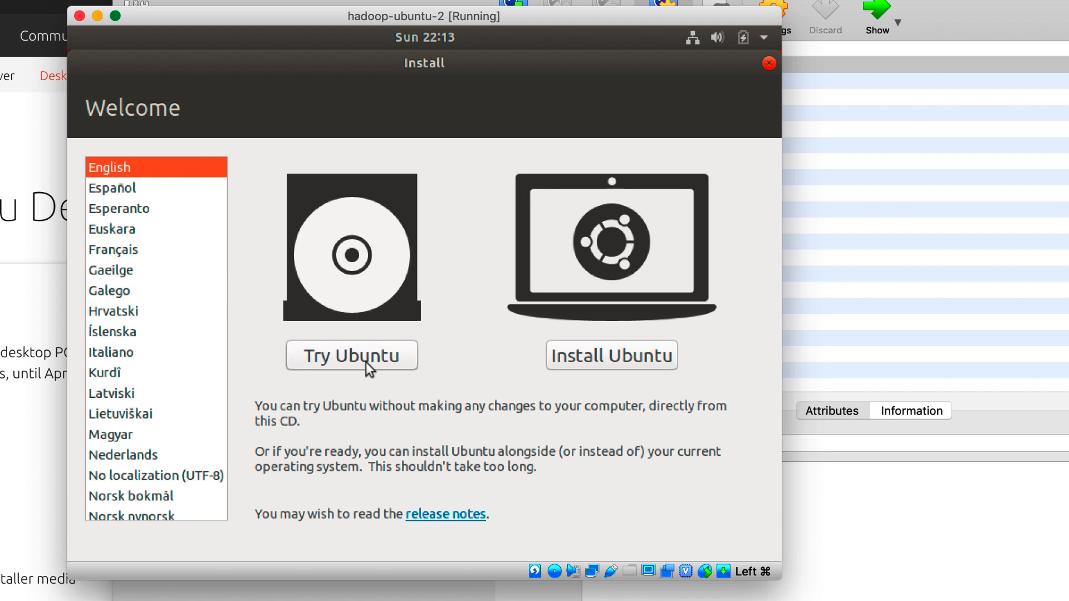
- Choose Install Ubuntu, keep the English (US) keyboard layout, and select Normal installation with updates
left_click(614, 359)
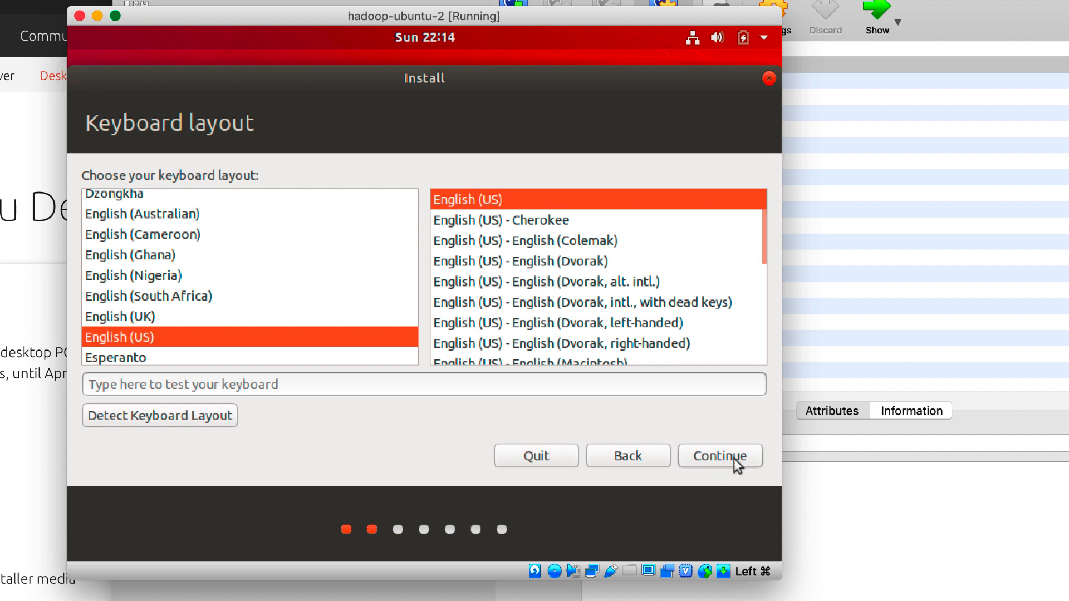
left_click(372, 386)
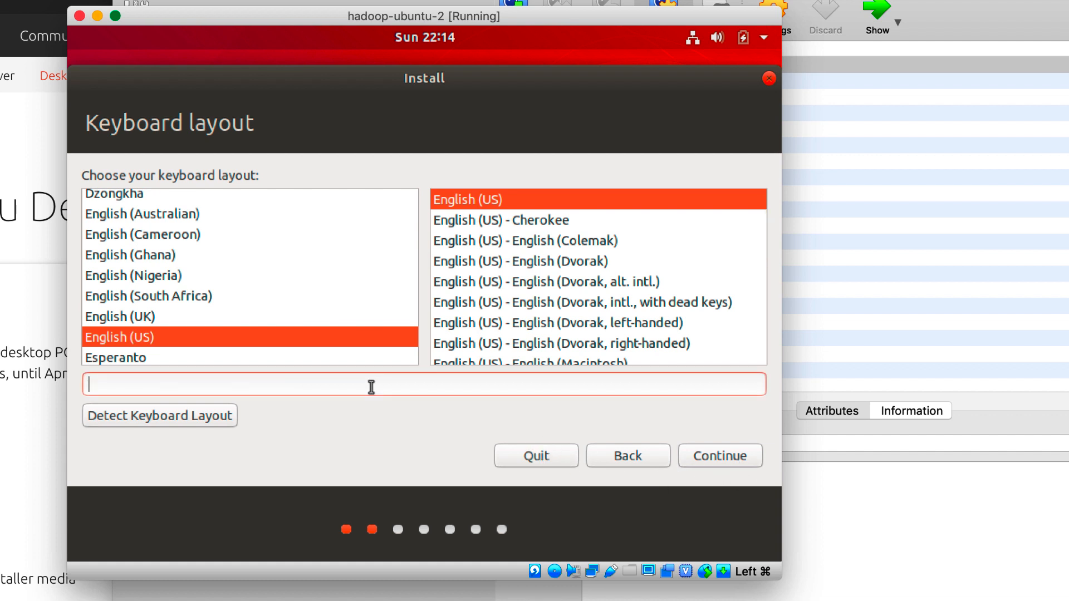
type("al;kdjfad;lkl")
key("BackSpace")
key("BackSpace")
key("BackSpace")
key("BackSpace")
key("BackSpace")
key("BackSpace")
key("BackSpace")
key("BackSpace")
key("BackSpace")
key("BackSpace")
key("BackSpace")
key("BackSpace")
key("BackSpace")
left_click(731, 457)
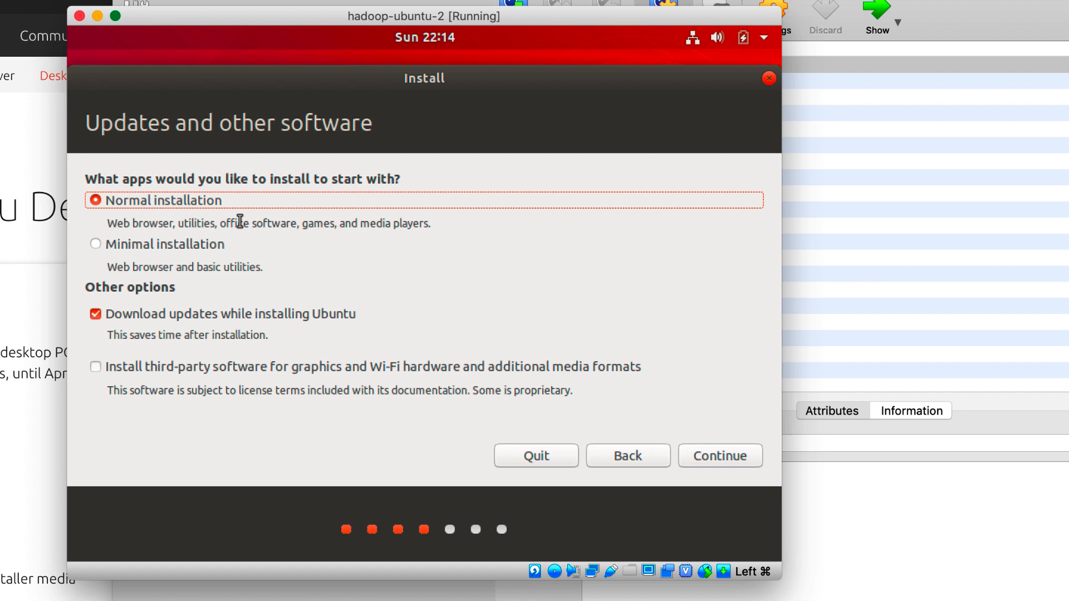
left_click(722, 461)
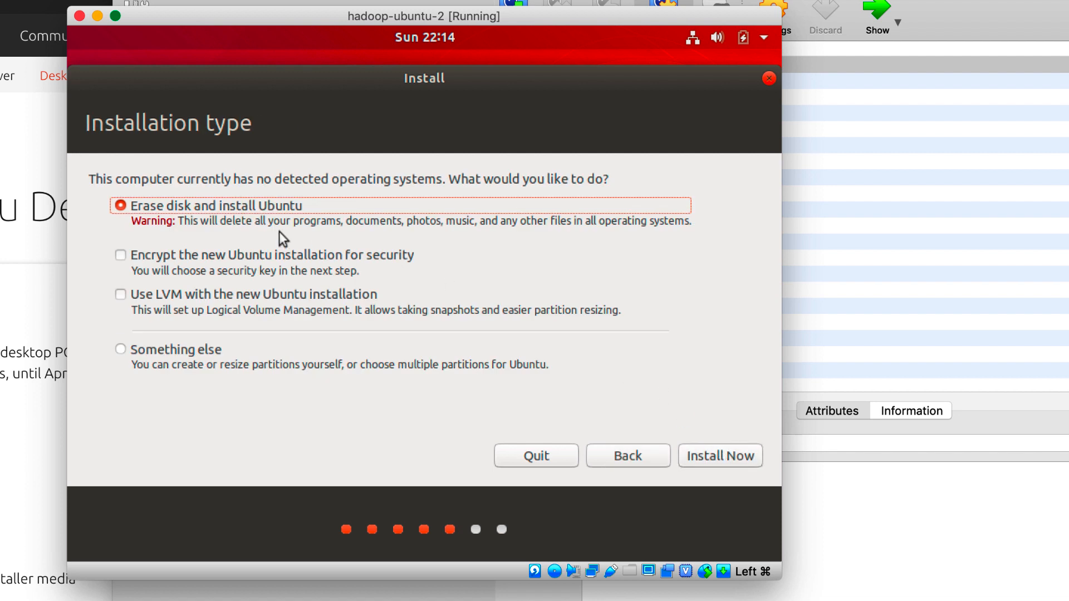
- Keep Erase disk and install Ubuntu, and confirm writing the partition changes to disk
left_click(730, 456)
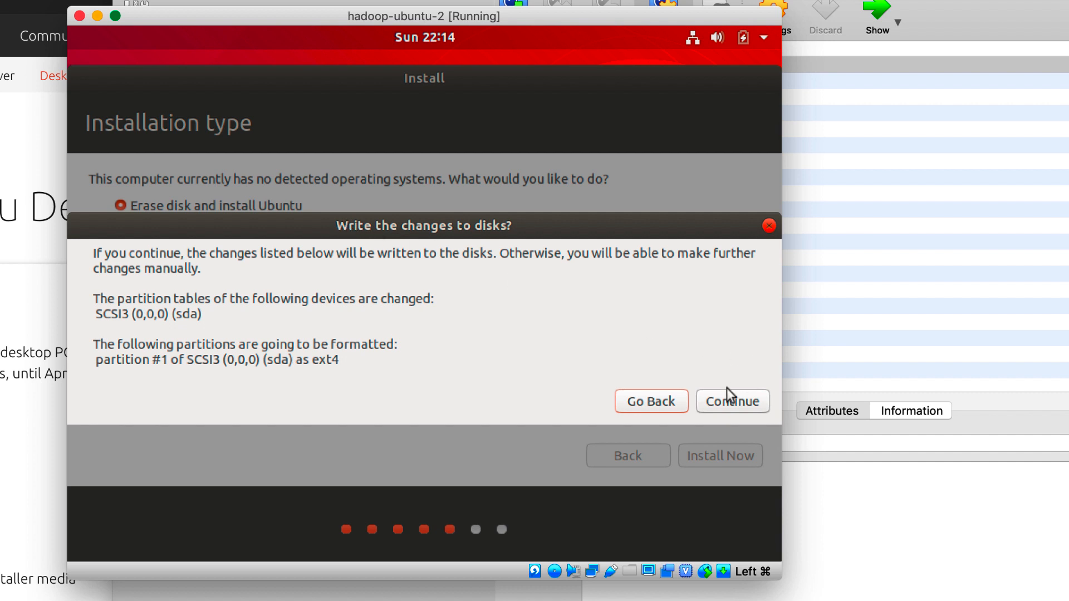
left_click(755, 405)
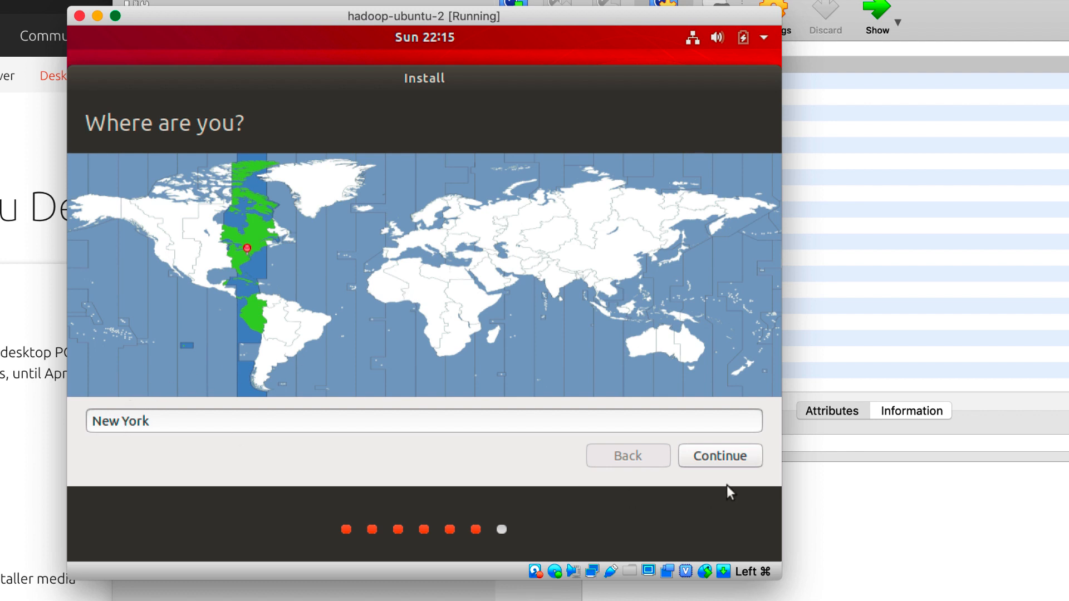
- Accept New York as the location, and enter hdadmin as the name and hdserver as the computer name
left_click(722, 458)
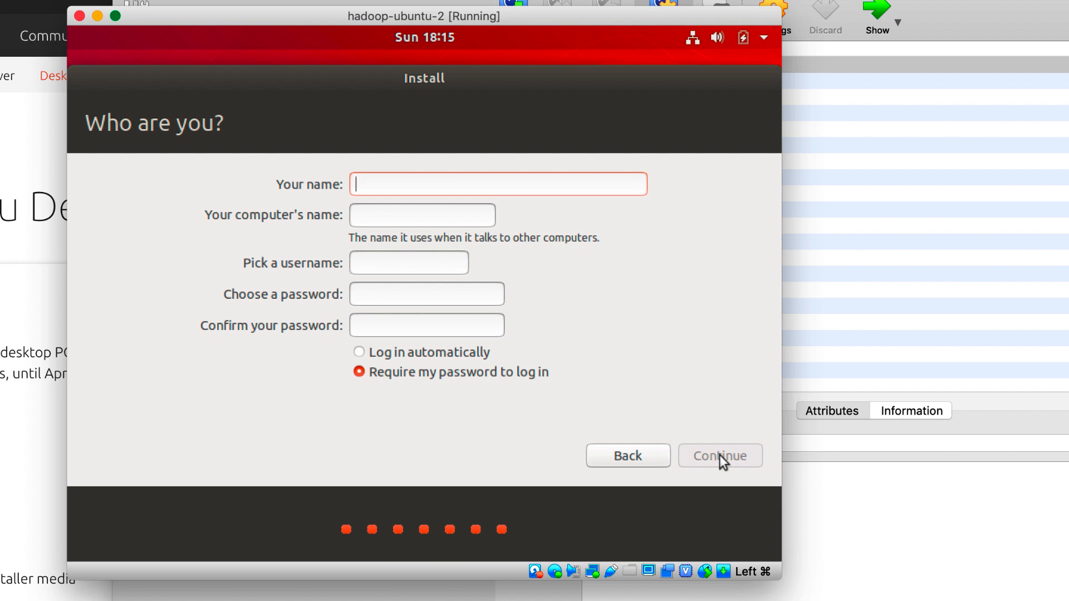
type("hd")
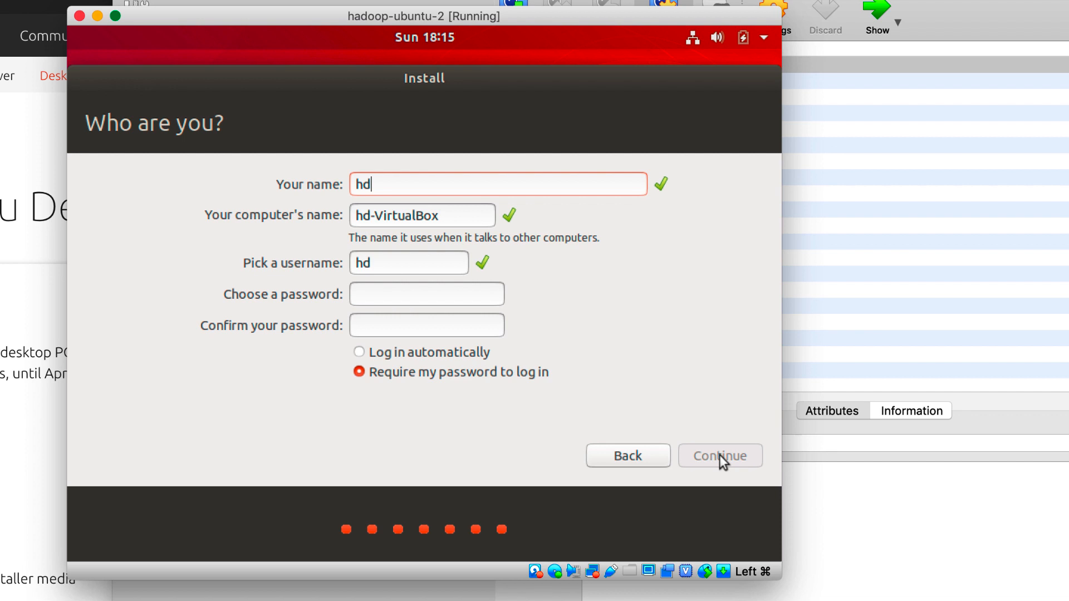
type("admin")
key("Tab")
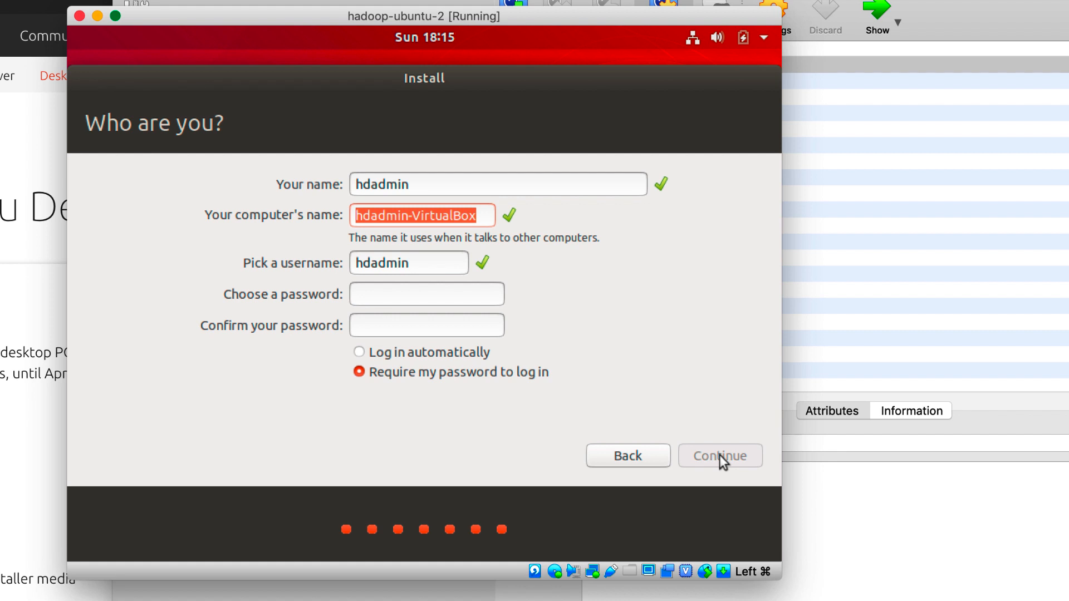
type("hdserver")
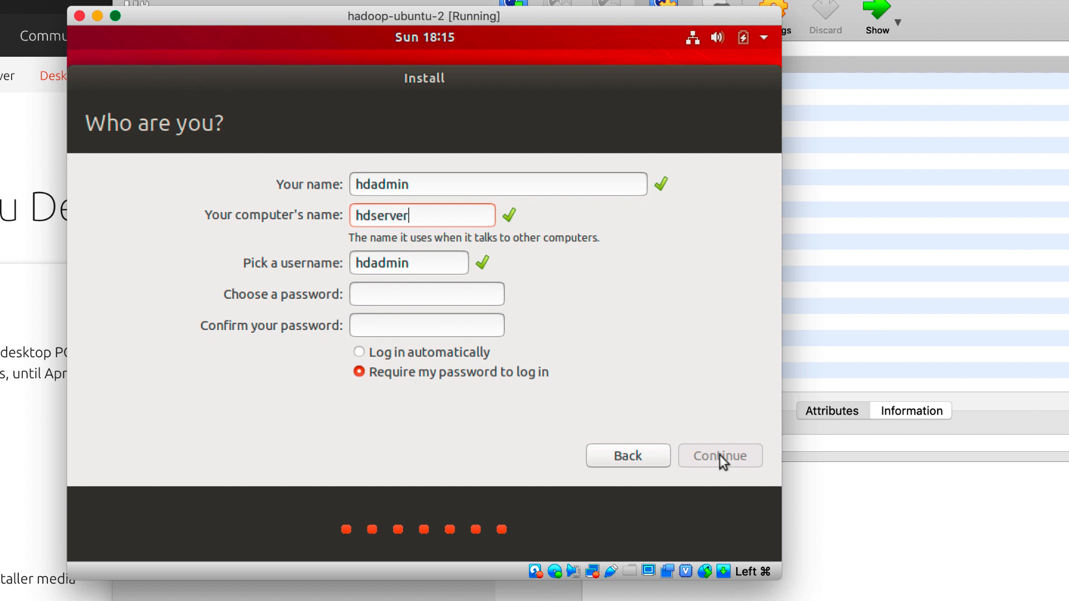
- Enter and confirm the account password, enable automatic login, and start the installation
key("Tab")
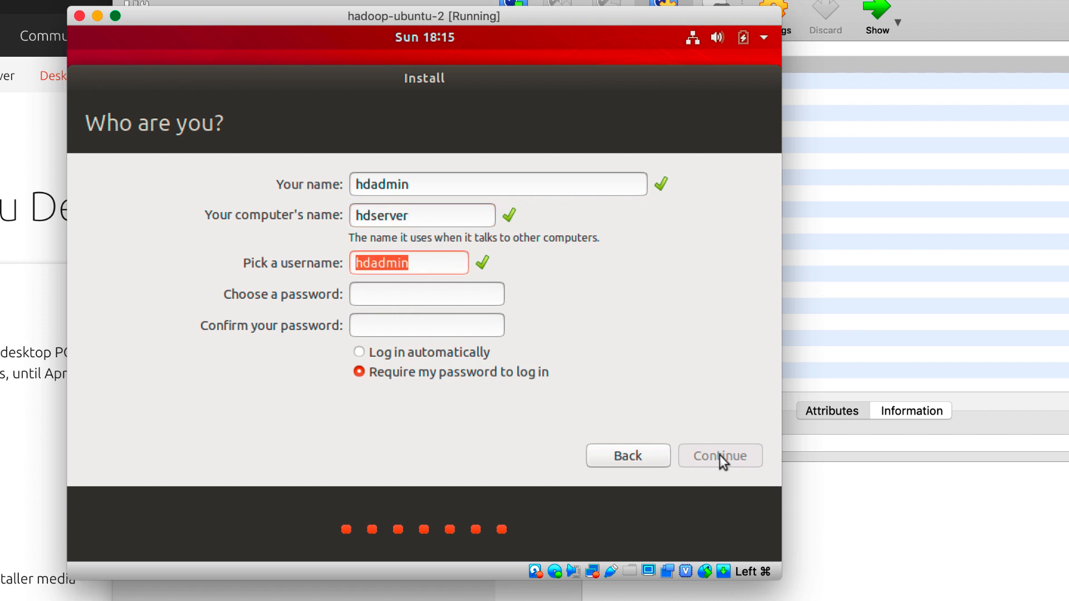
key("Tab")
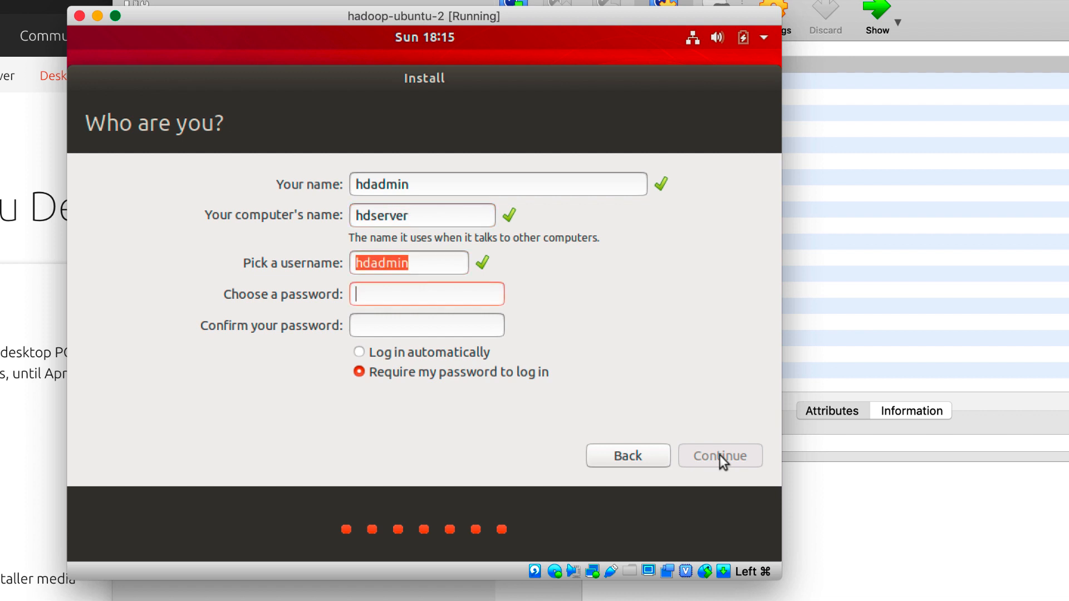
type("***********")
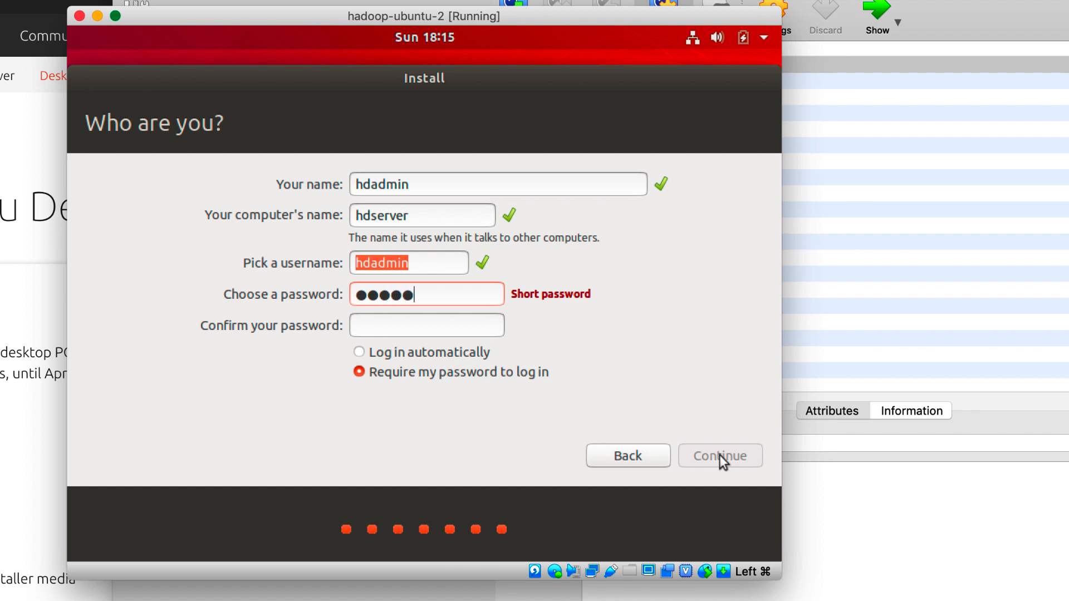
key("Tab")
type("***********")
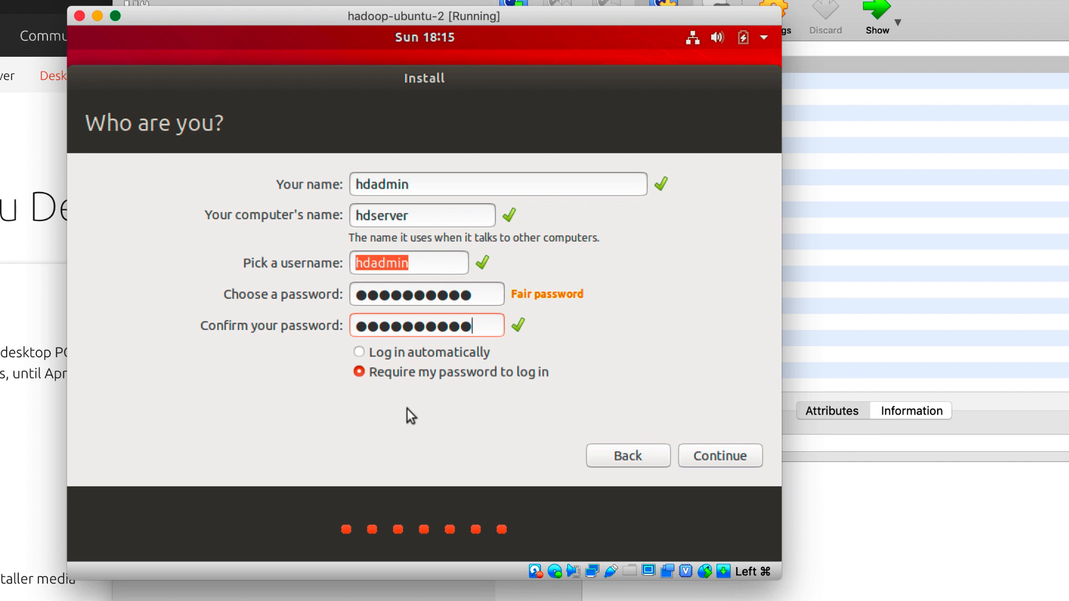
left_click(361, 352)
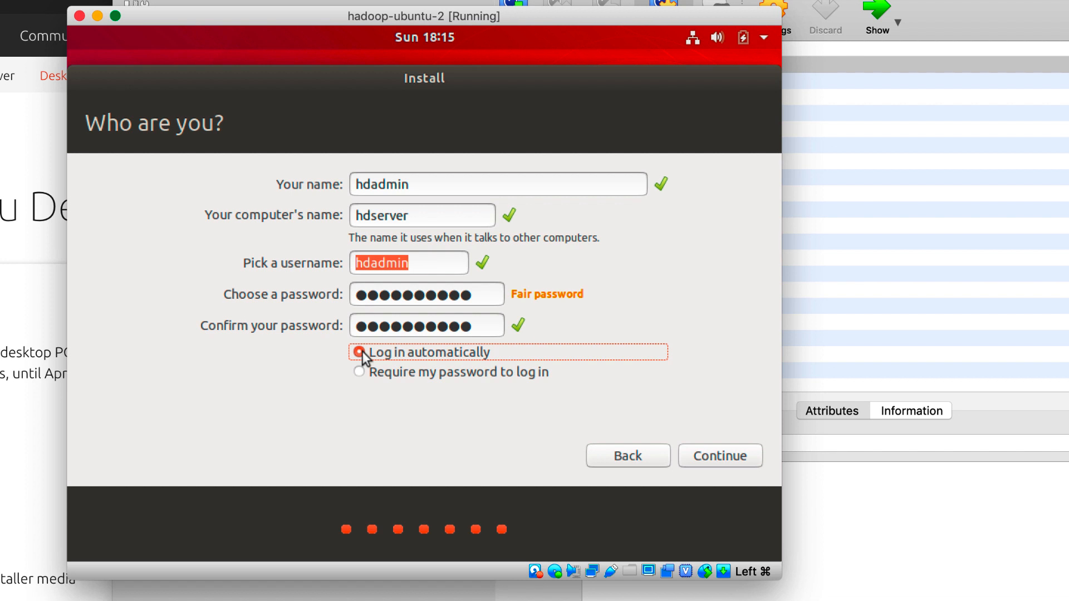
left_click(721, 460)
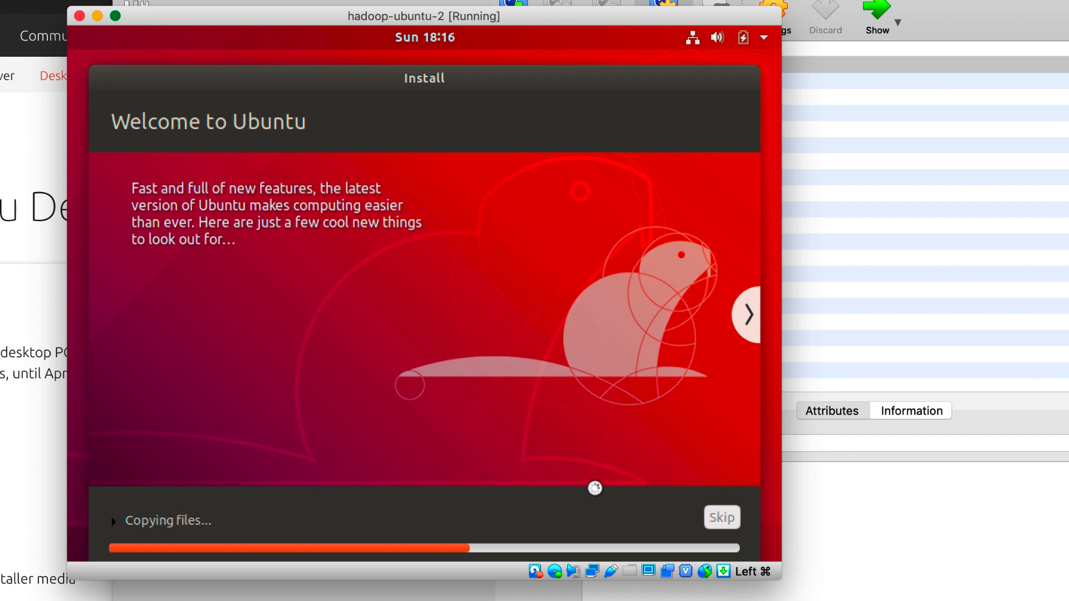
- Wait for file copying to finish, then choose Restart Now in the Installation Complete dialog
key("super+Tab")
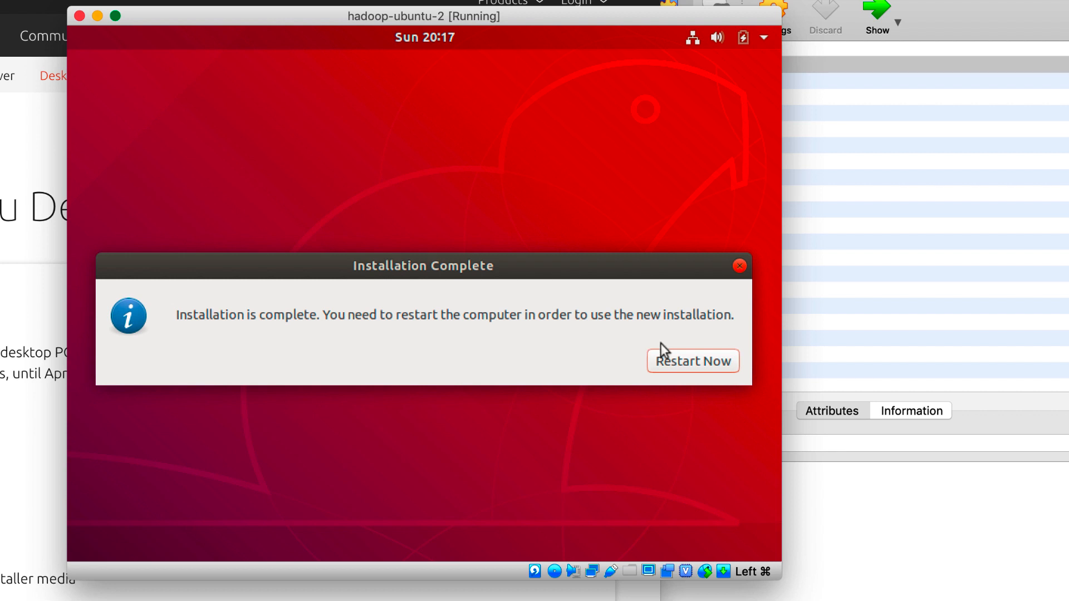
left_click(699, 360)
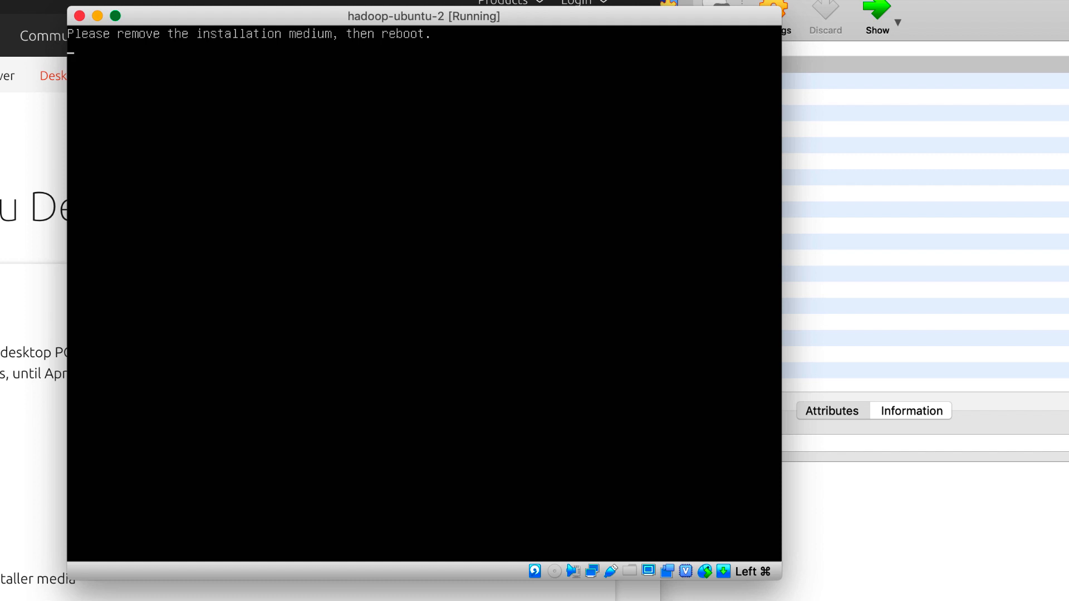
- Reboot past the remove-medium prompt, send a shutdown signal, then reselect Power off the machine
key("Return")
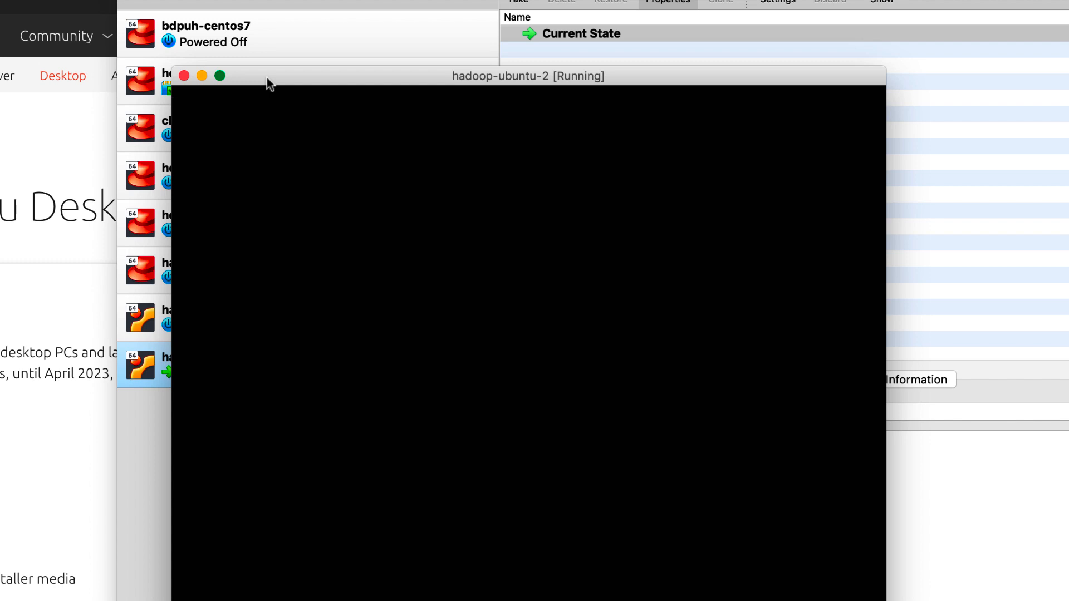
left_click(183, 77)
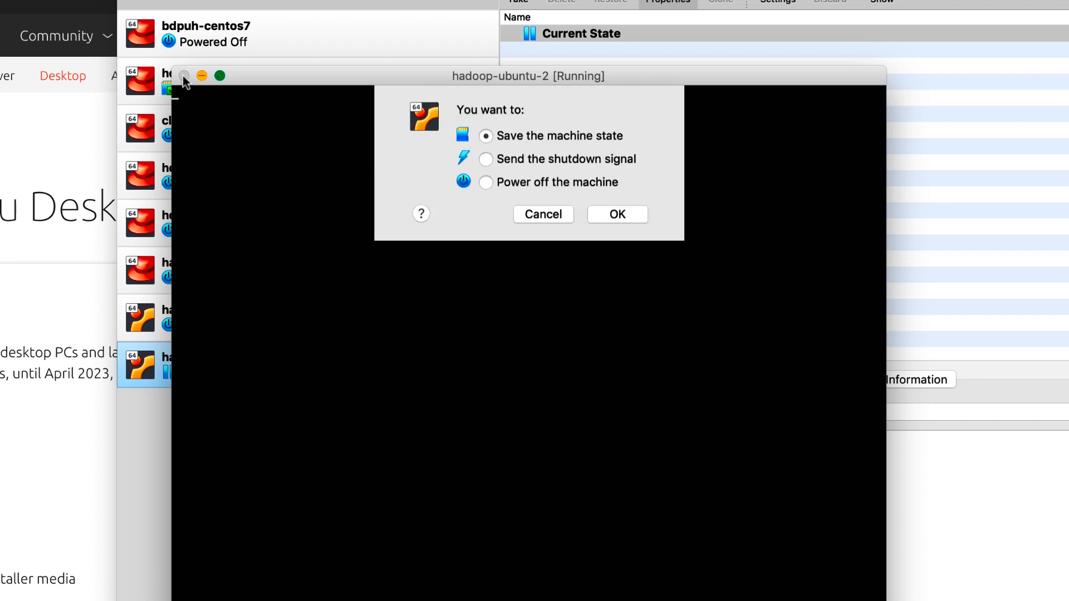
left_click(504, 186)
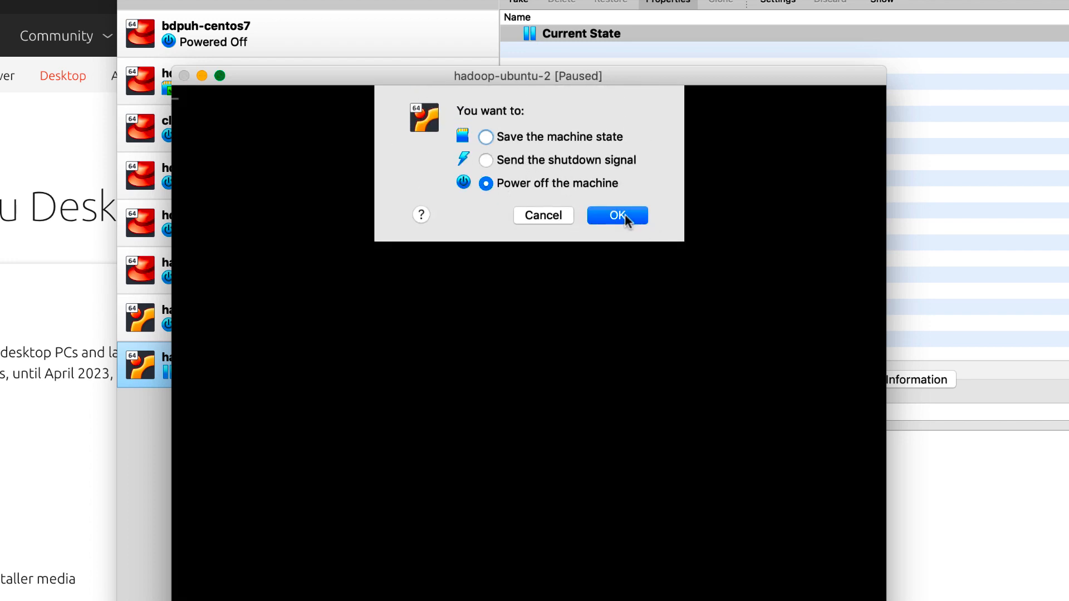
left_click(501, 161)
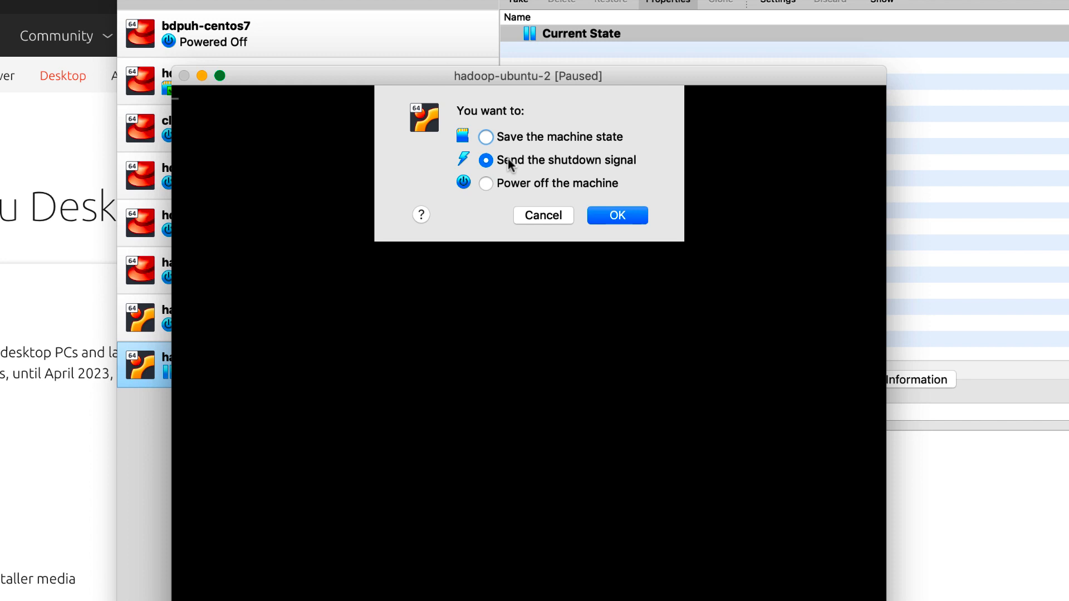
left_click(599, 217)
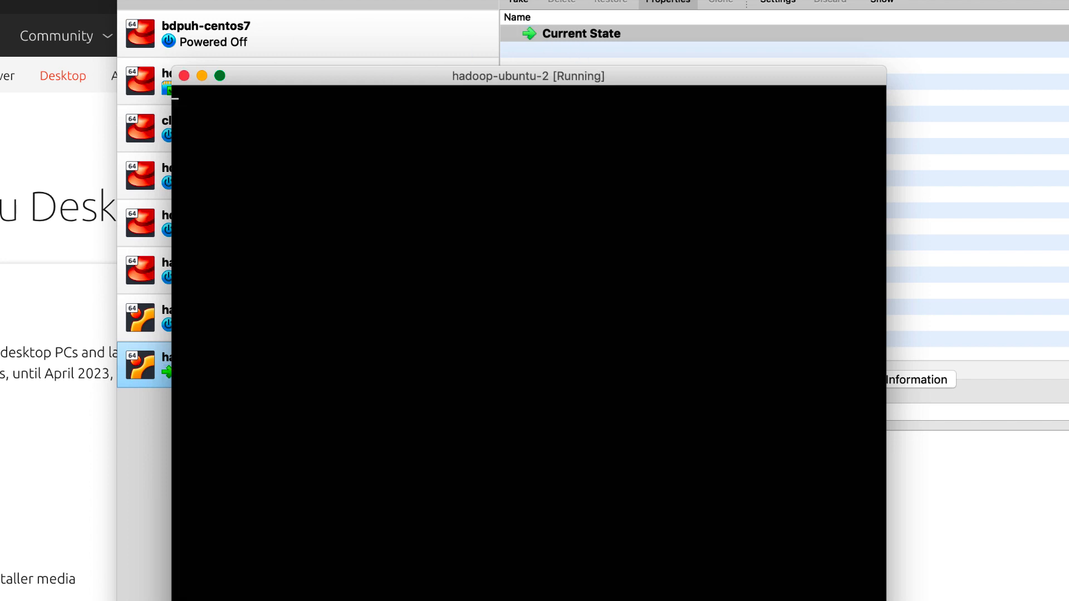
left_click(184, 76)
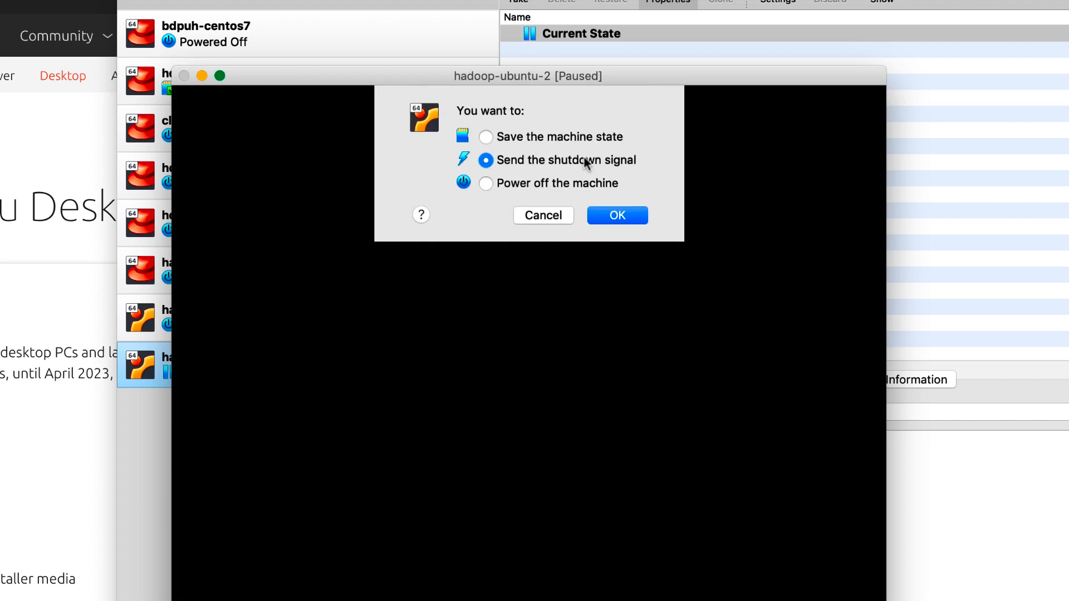
left_click(489, 184)
- Confirm powering off hadoop-ubuntu-2, then start it again from VirtualBox Manager
left_click(629, 218)
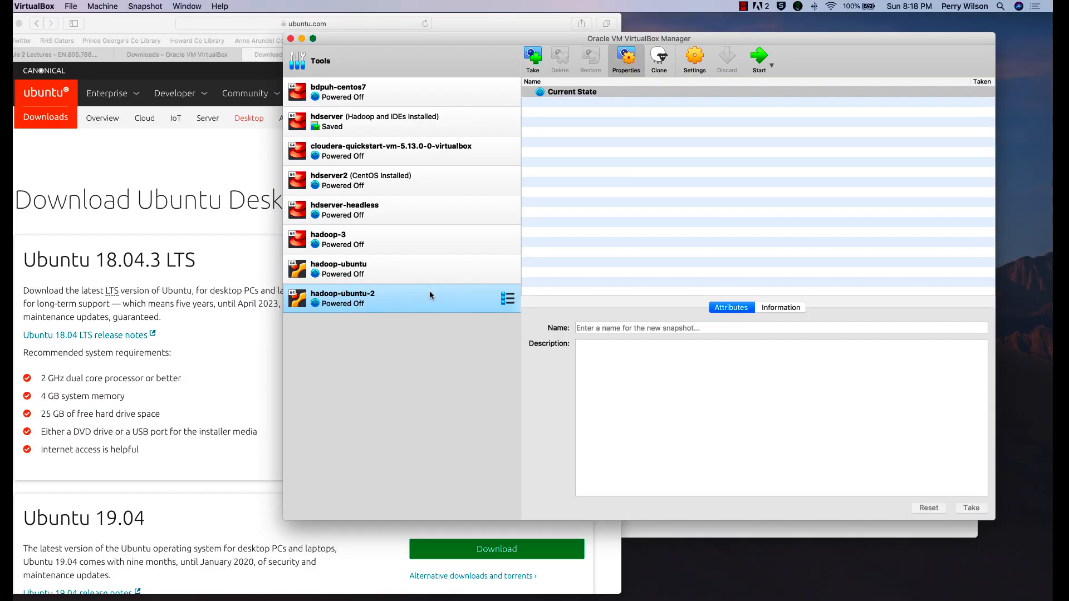
left_click(760, 56)
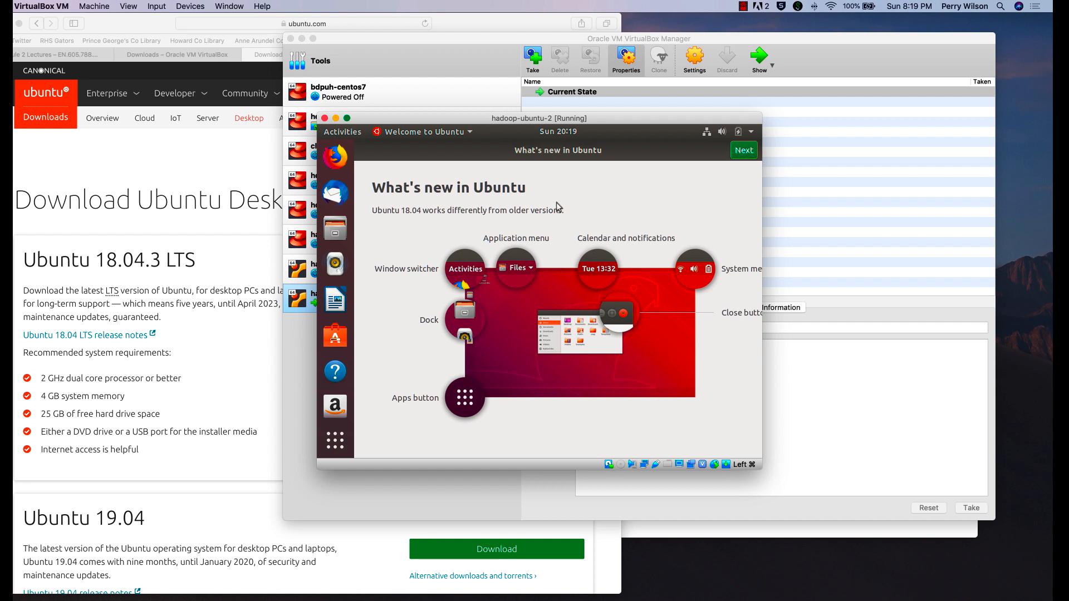
- Step through the welcome tour, skipping Livepatch and choosing No, don't send system info
left_click(745, 151)
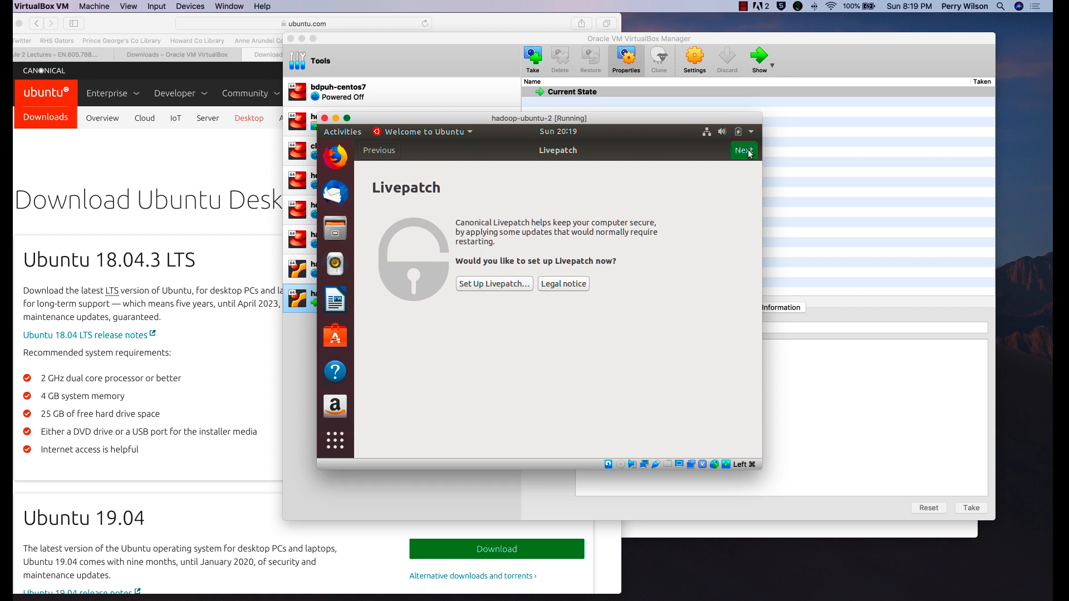
left_click(746, 151)
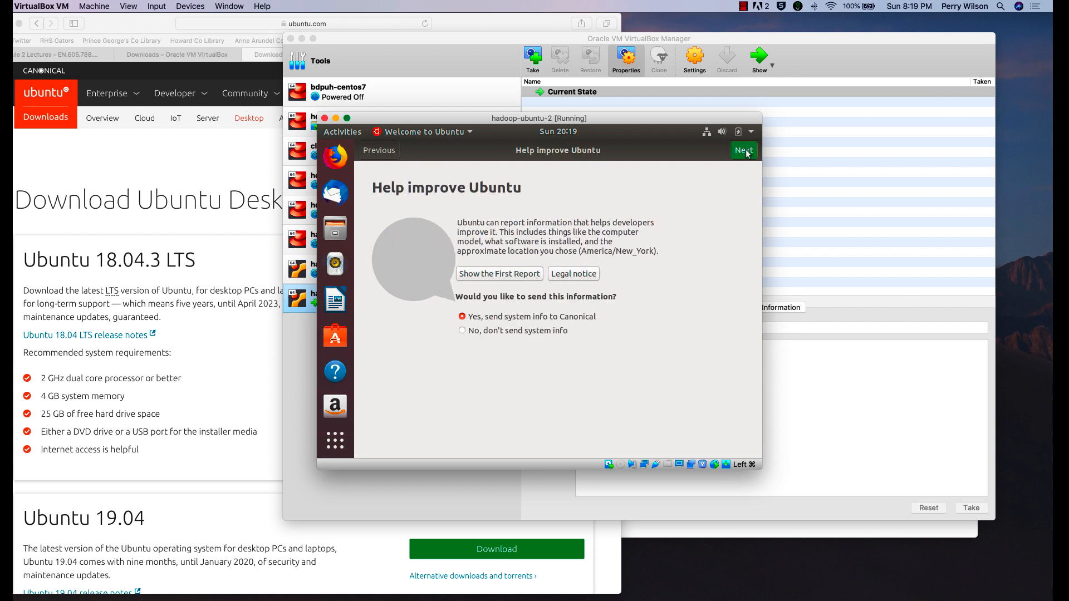
left_click(462, 331)
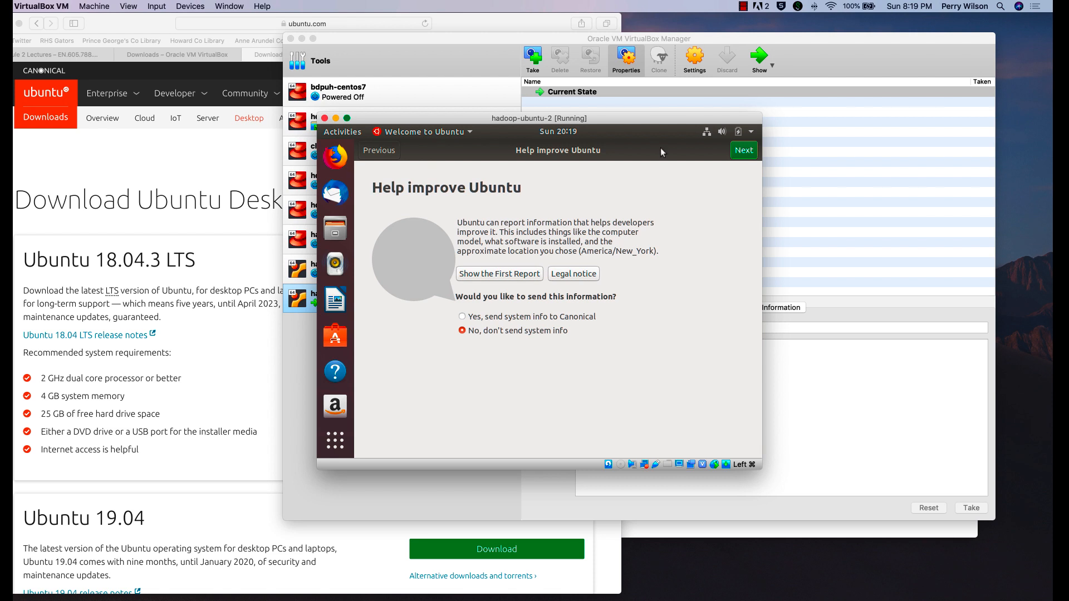
left_click(745, 151)
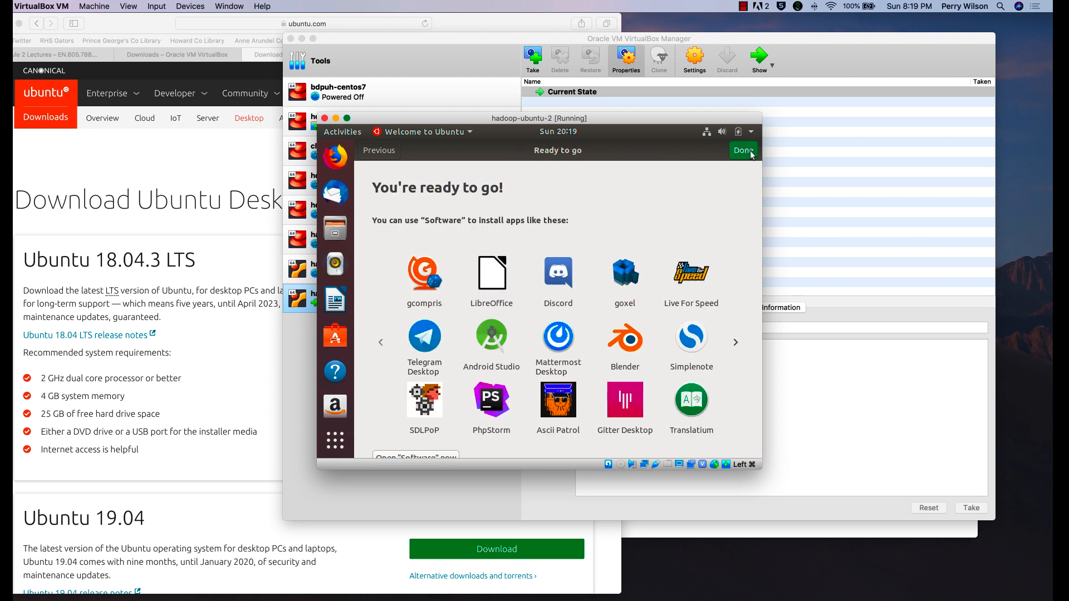
left_click(751, 153)
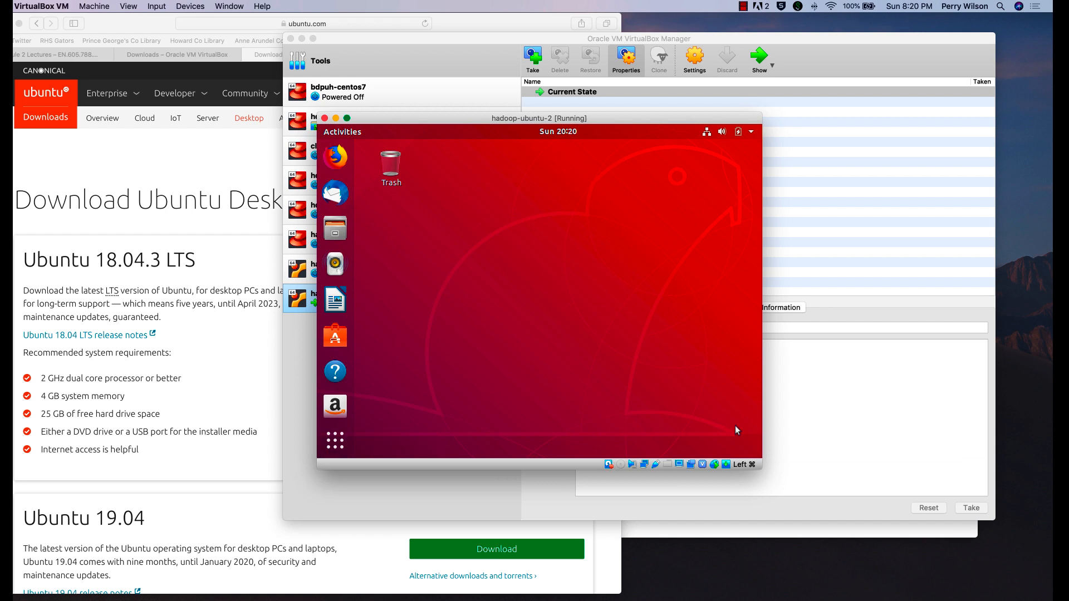
- Enlarge the VM window and insert the Guest Additions CD image from the Devices menu
mouse_move(761, 468)
left_mouse_down()
mouse_move(851, 513)
mouse_move(749, 456)
mouse_move(800, 504)
mouse_move(805, 473)
mouse_move(807, 485)
mouse_move(773, 458)
mouse_move(786, 487)
mouse_move(765, 473)
left_mouse_up()
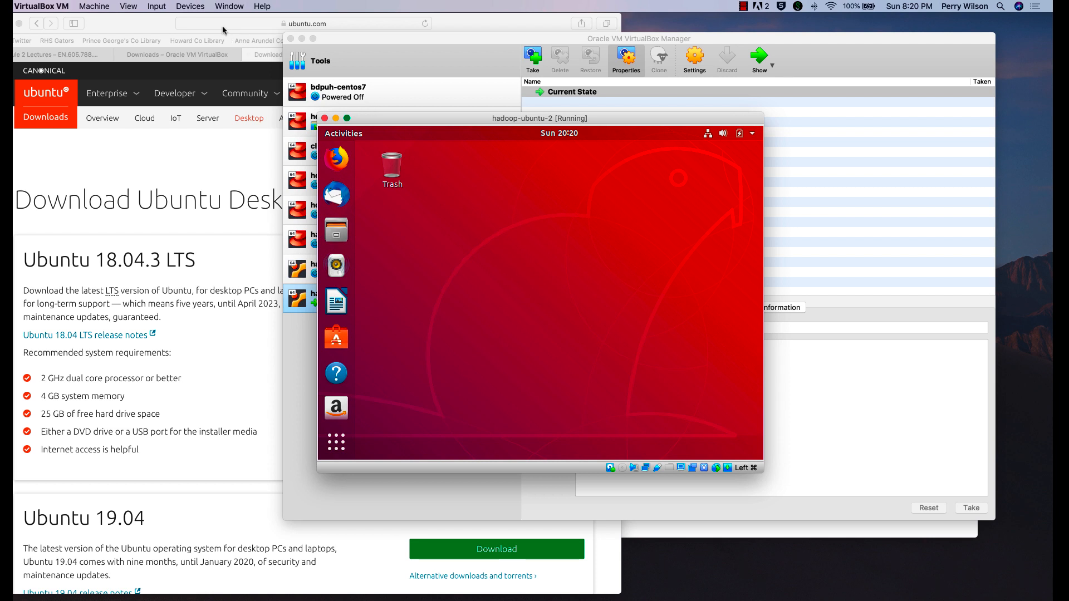
left_click(184, 7)
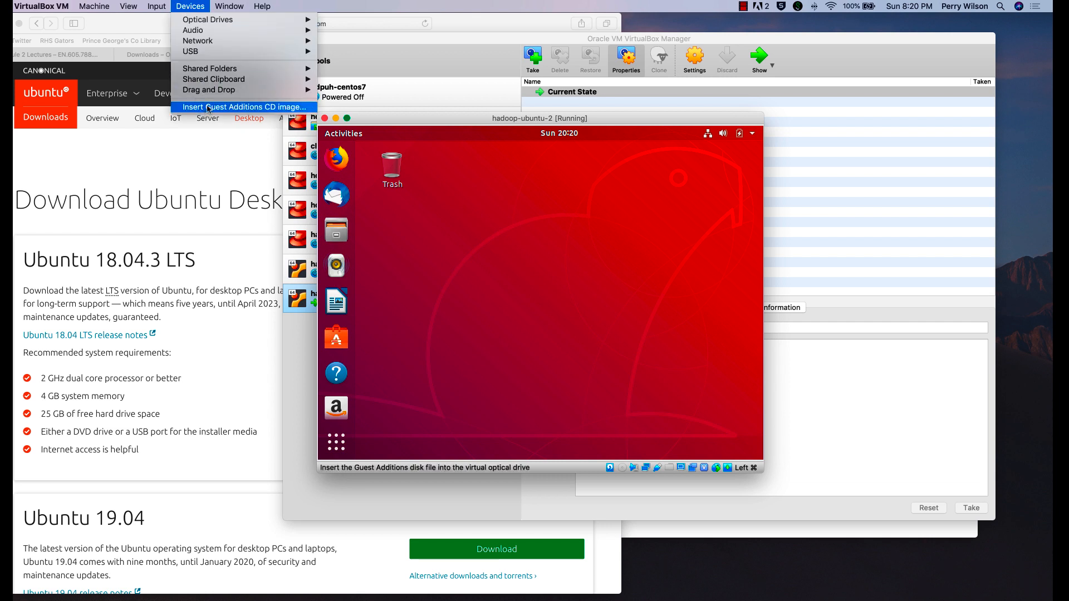
left_click(208, 107)
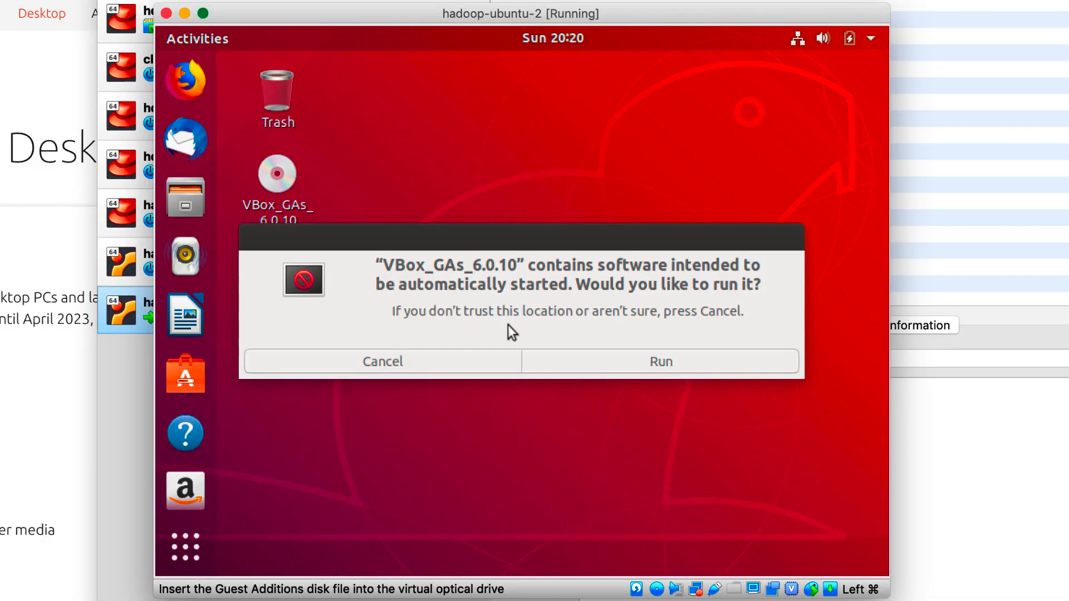
- Run the VBox_GAs_6.0.10 installer with the admin password and let it finish in the terminal
left_click(634, 363)
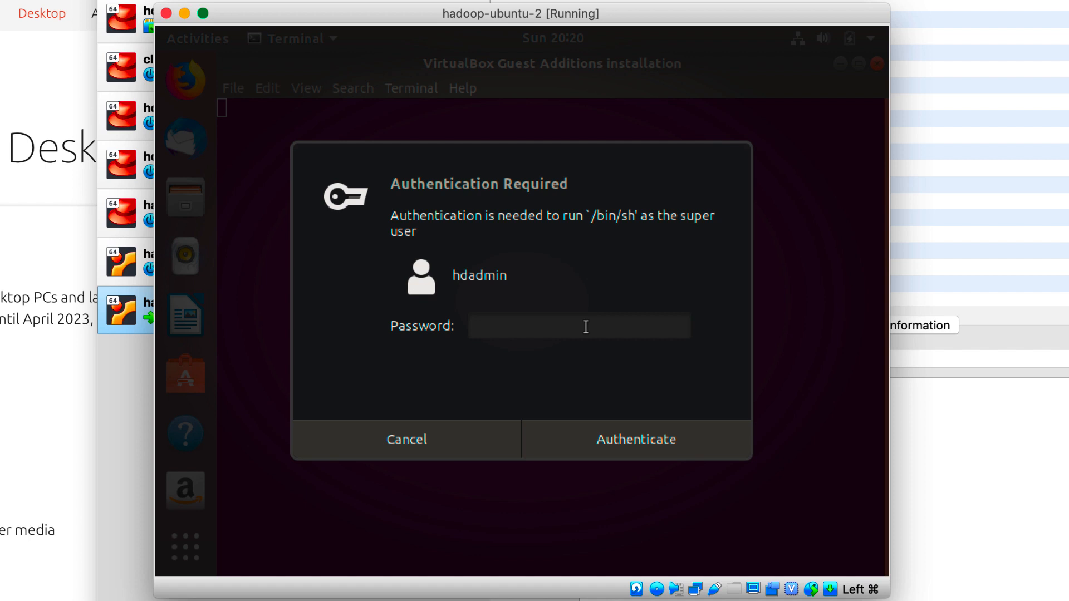
type("h*********")
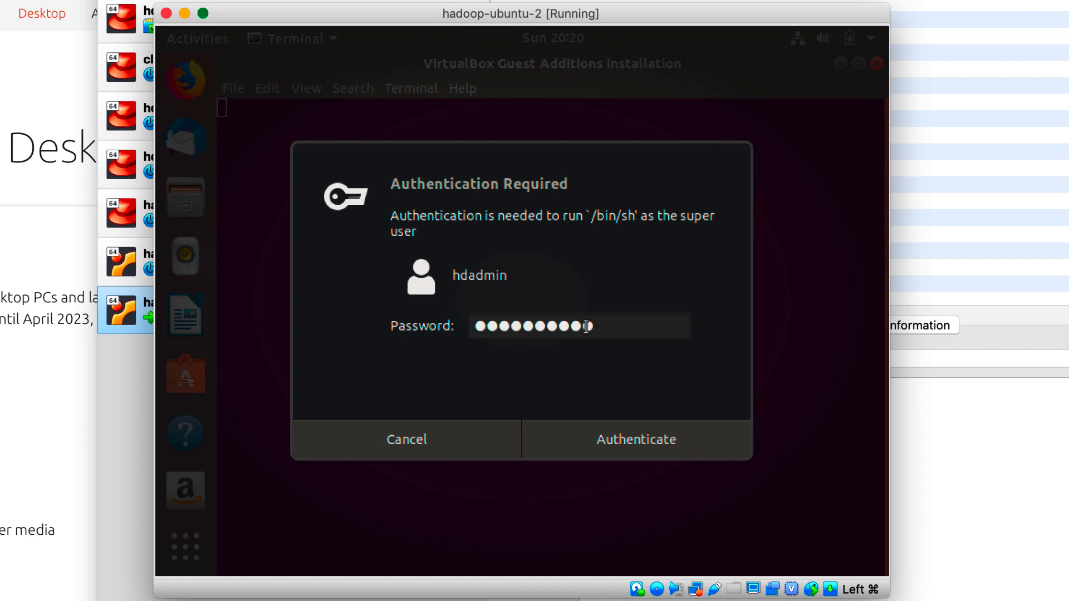
key("Return")
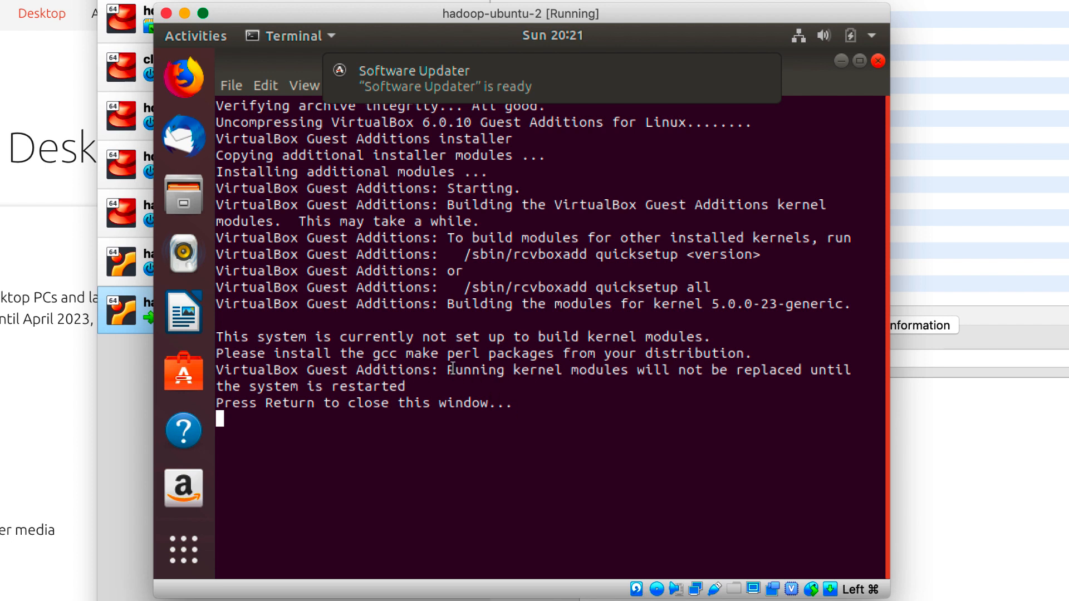
left_click_drag(449, 370, 430, 385)
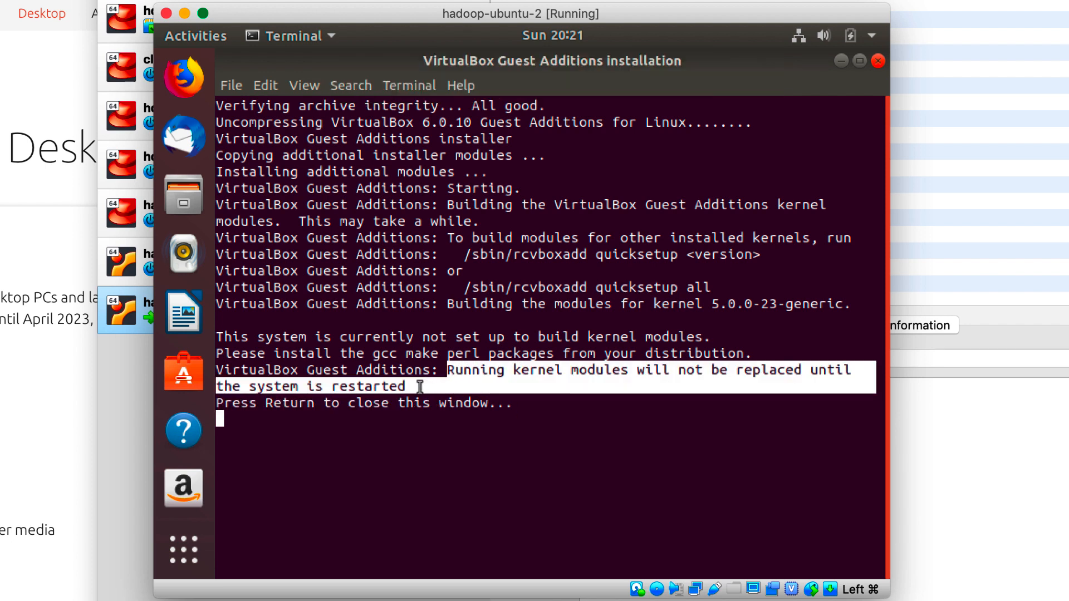
left_click(596, 403)
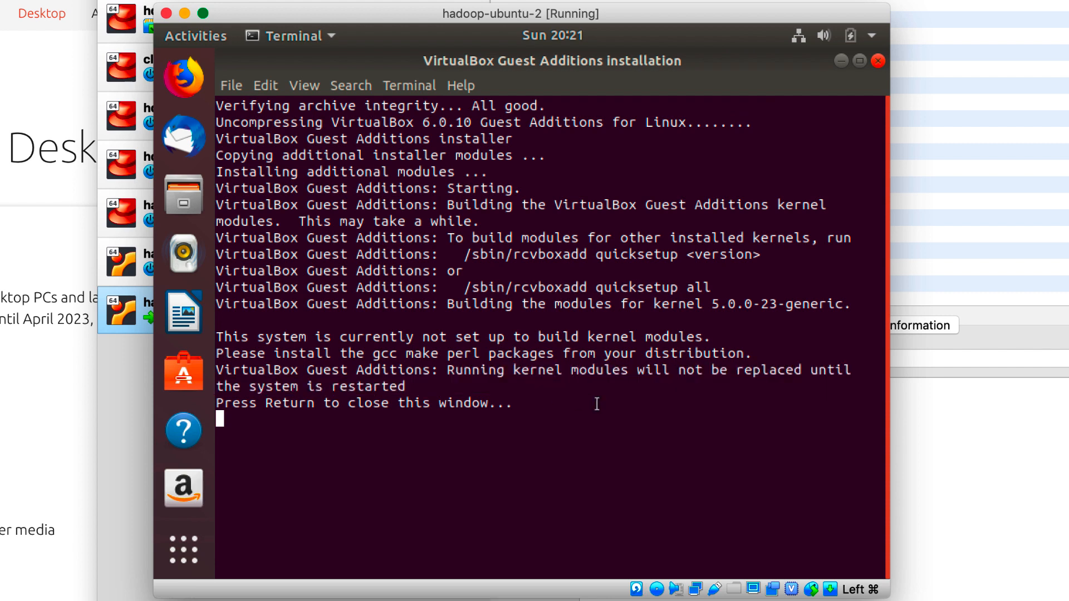
- Close the installer terminal and authorise installing the 66.9 MB of updates with the account password
key("Return")
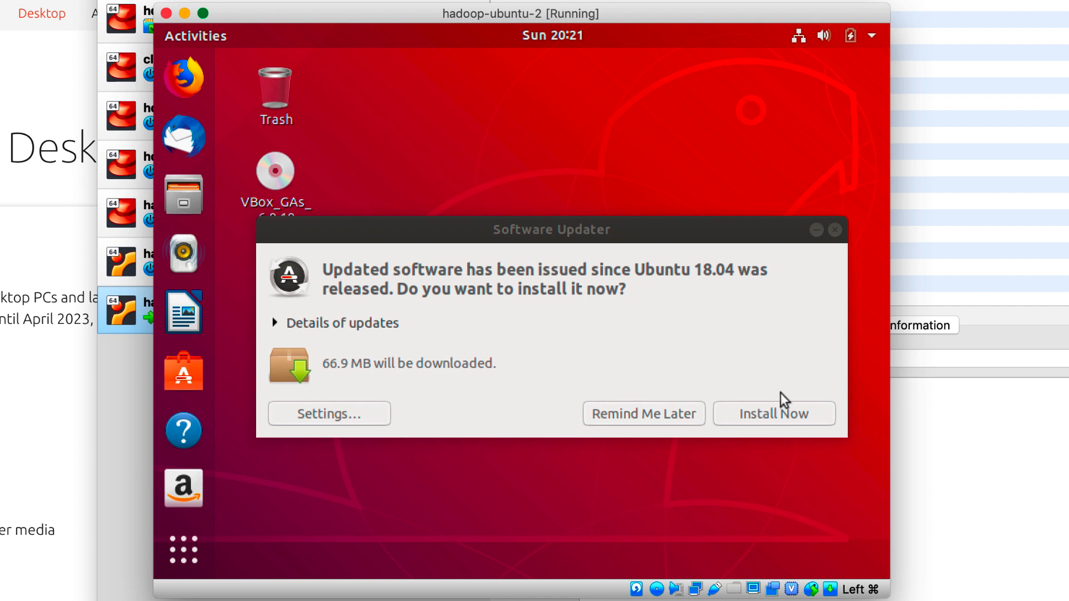
left_click_drag(581, 235, 551, 162)
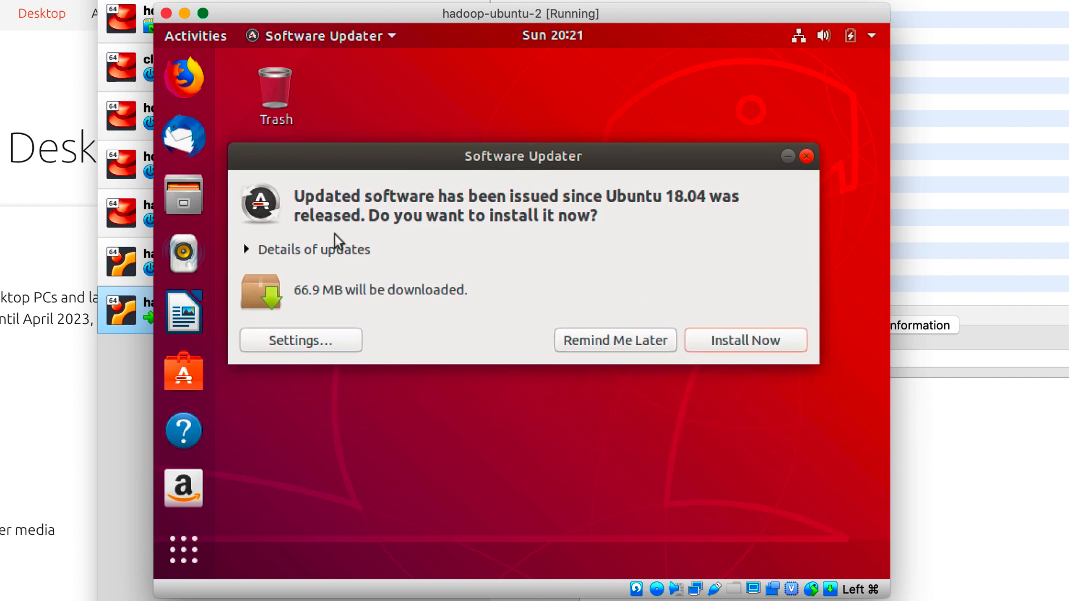
left_click(766, 343)
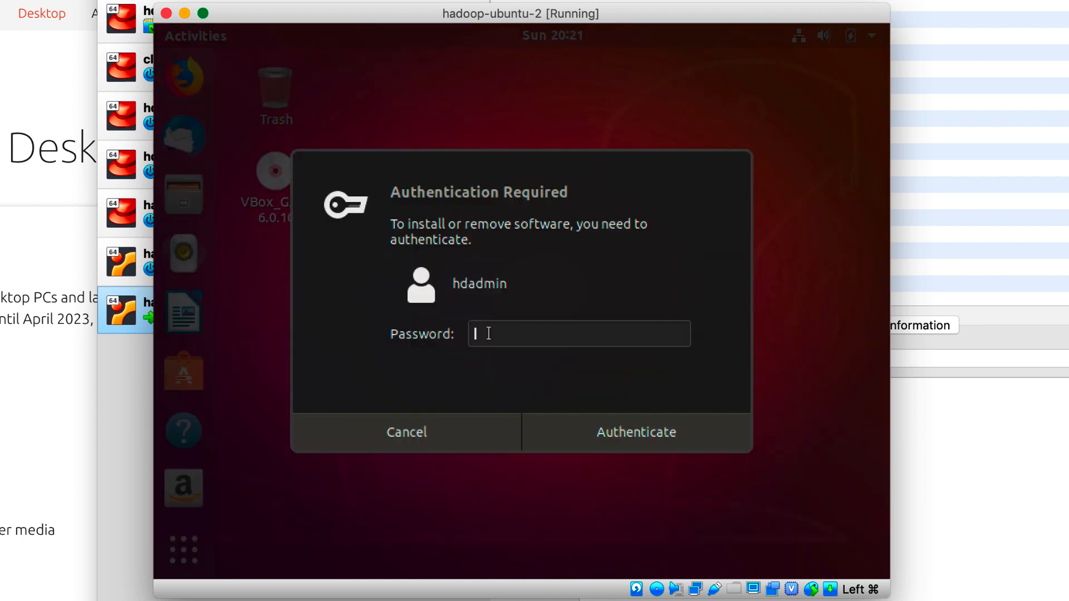
type("•••••••••••")
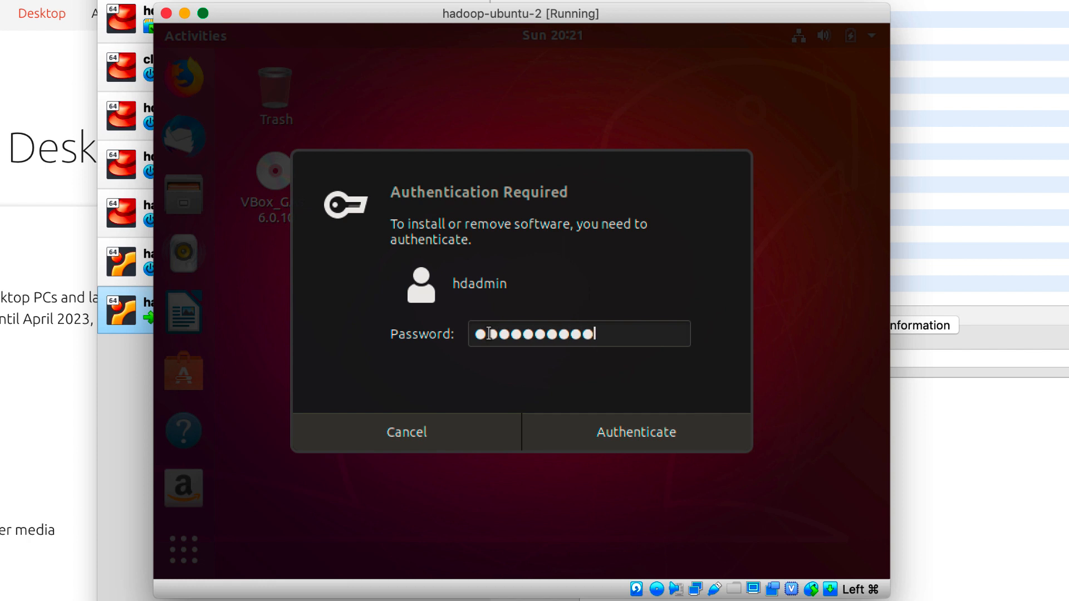
key("Return")
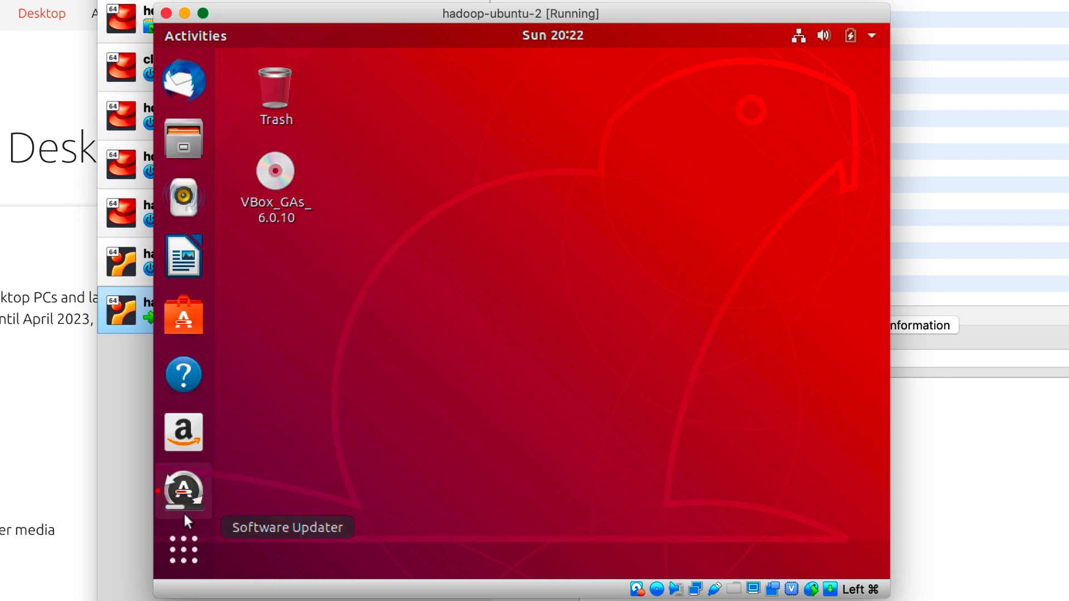
- Show the Software Updater's installation progress, then enlarge the VM window and shift it up-left
left_click(183, 491)
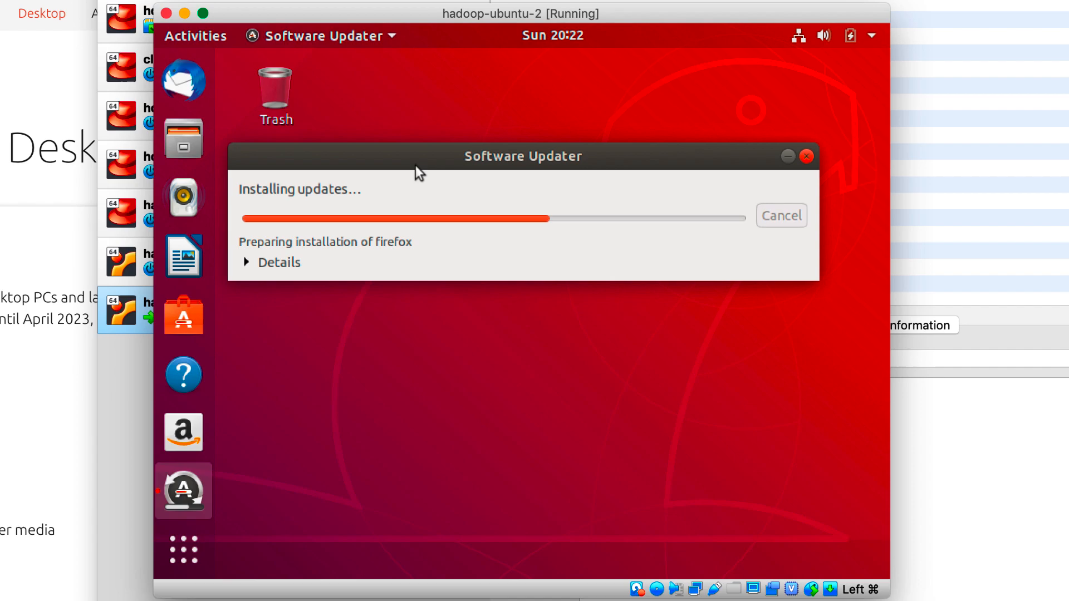
left_click(164, 455)
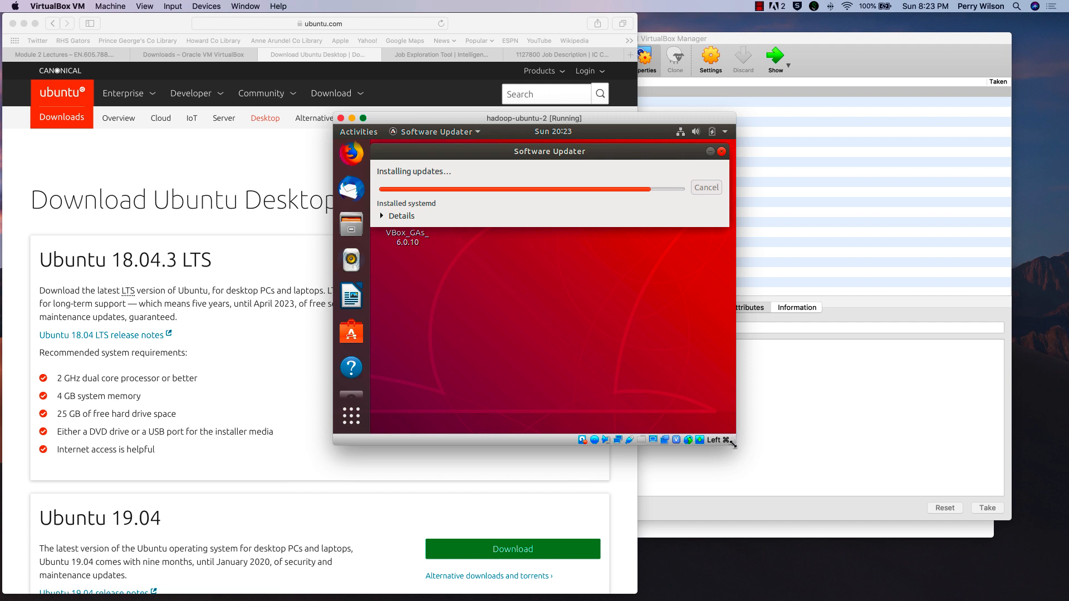
left_click_drag(733, 444, 836, 510)
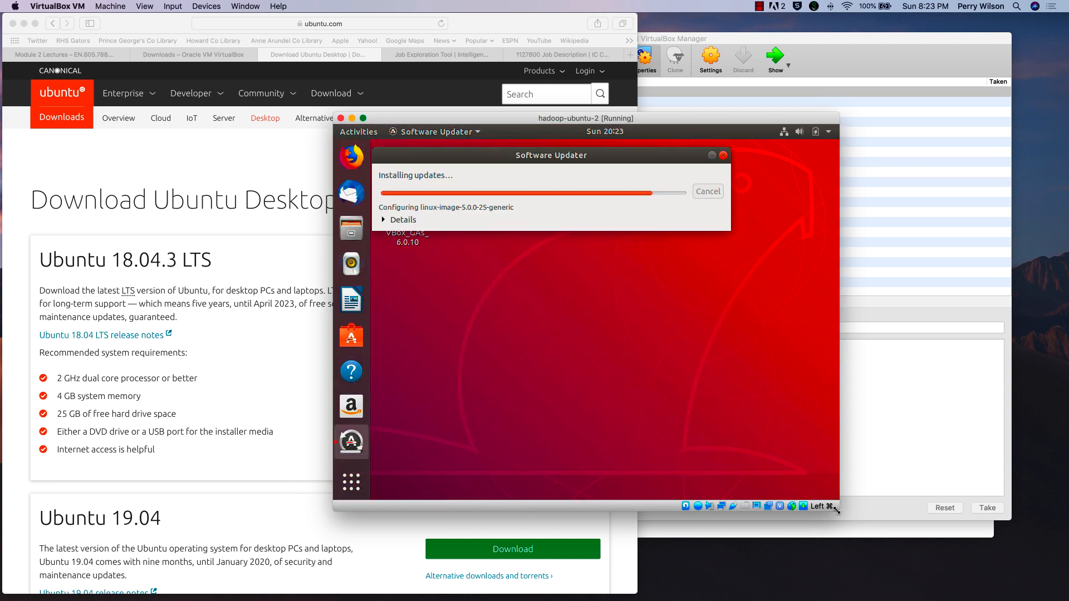
left_click_drag(837, 511, 931, 543)
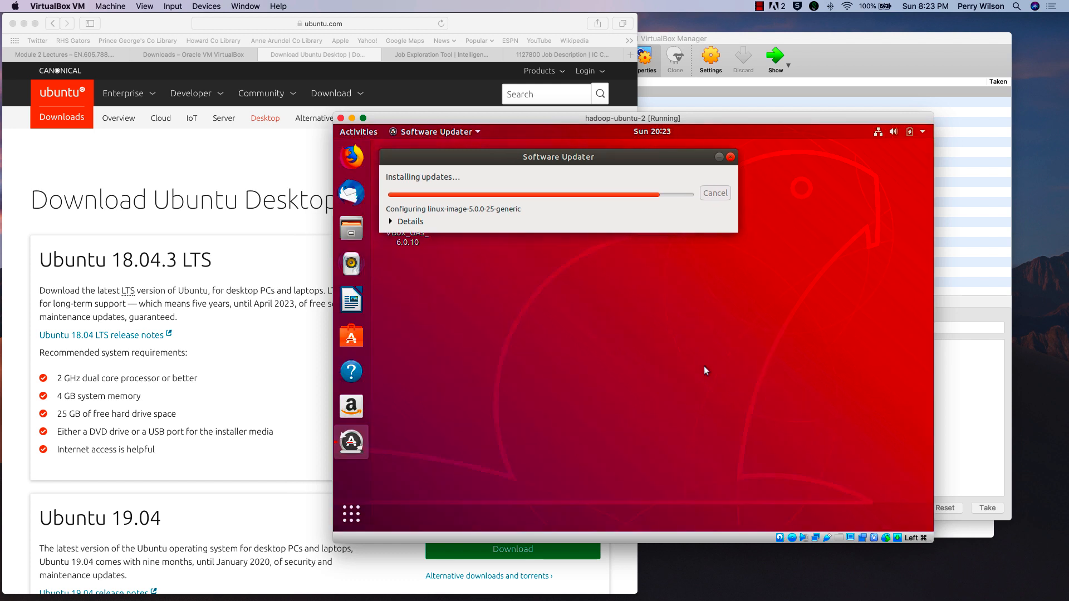
left_click_drag(406, 123, 258, 79)
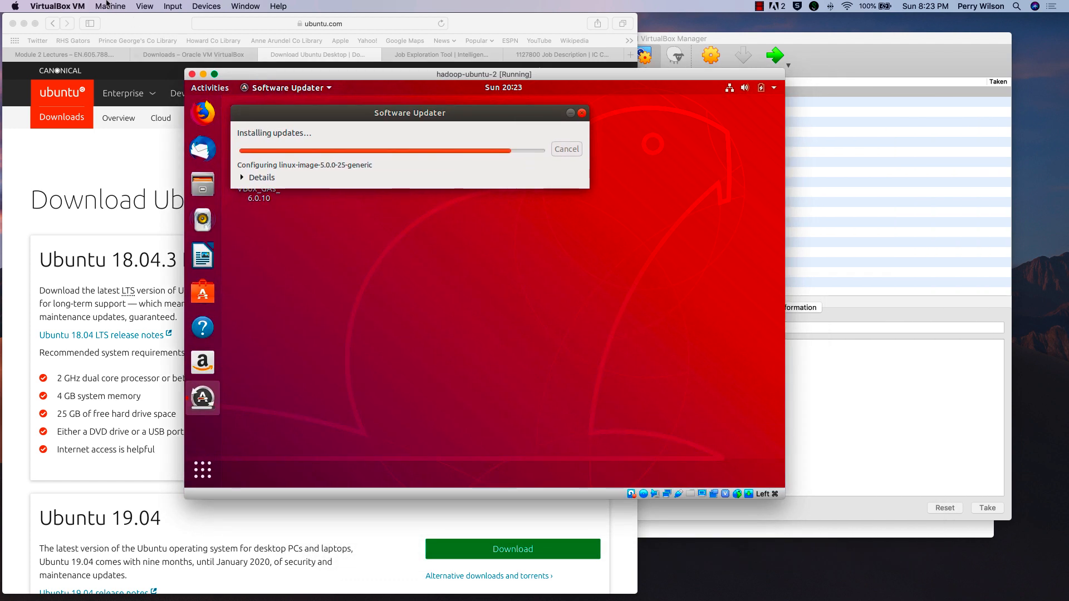
- Scale Virtual Screen 1 to 100%, then enlarge and shrink the VM window to fit
left_click(144, 6)
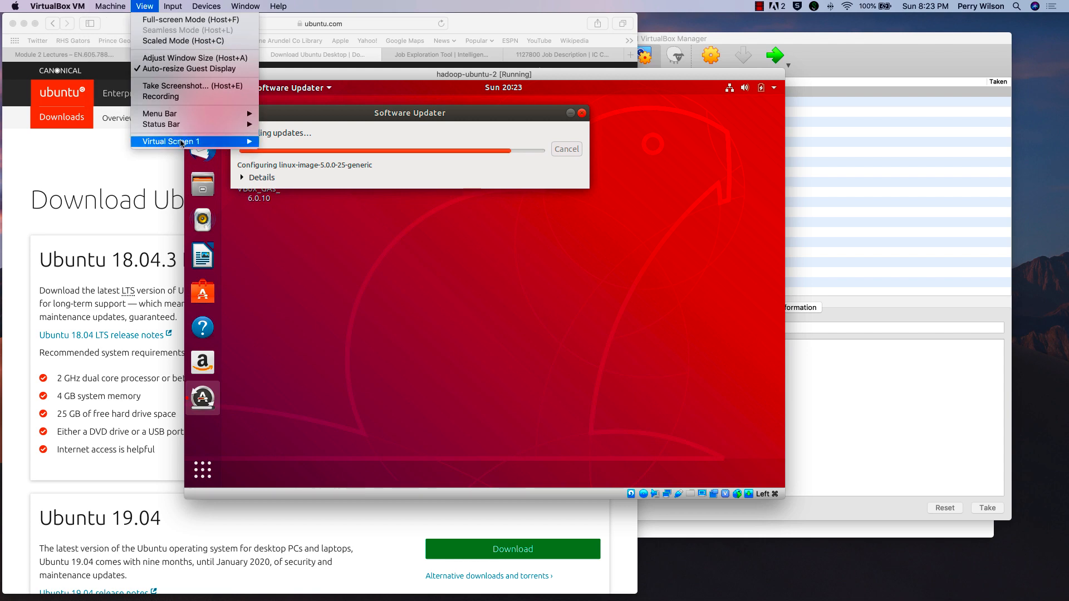
mouse_move(189, 143)
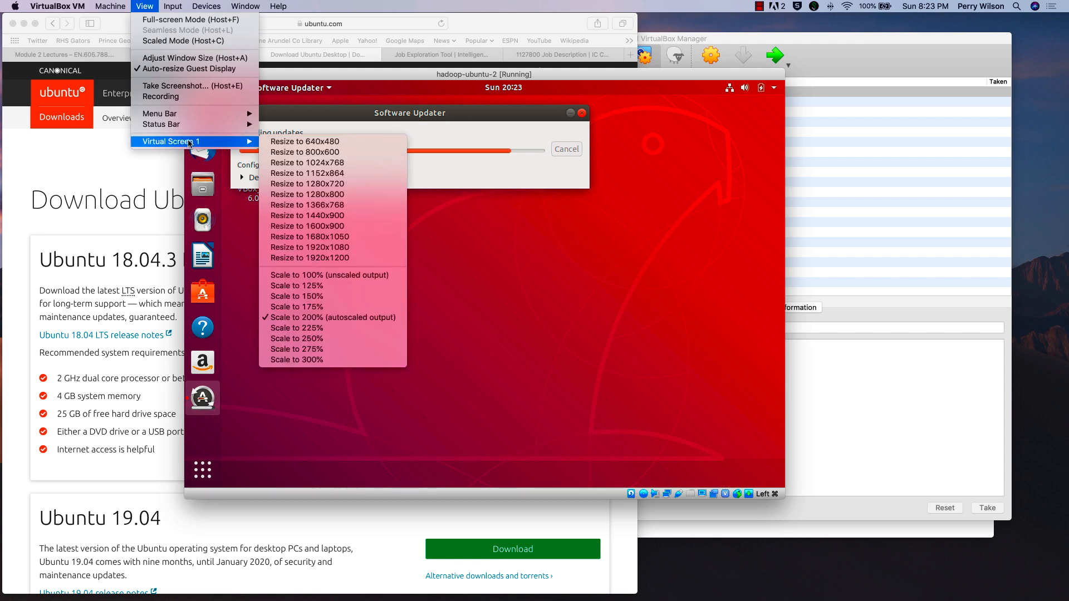
left_click(334, 276)
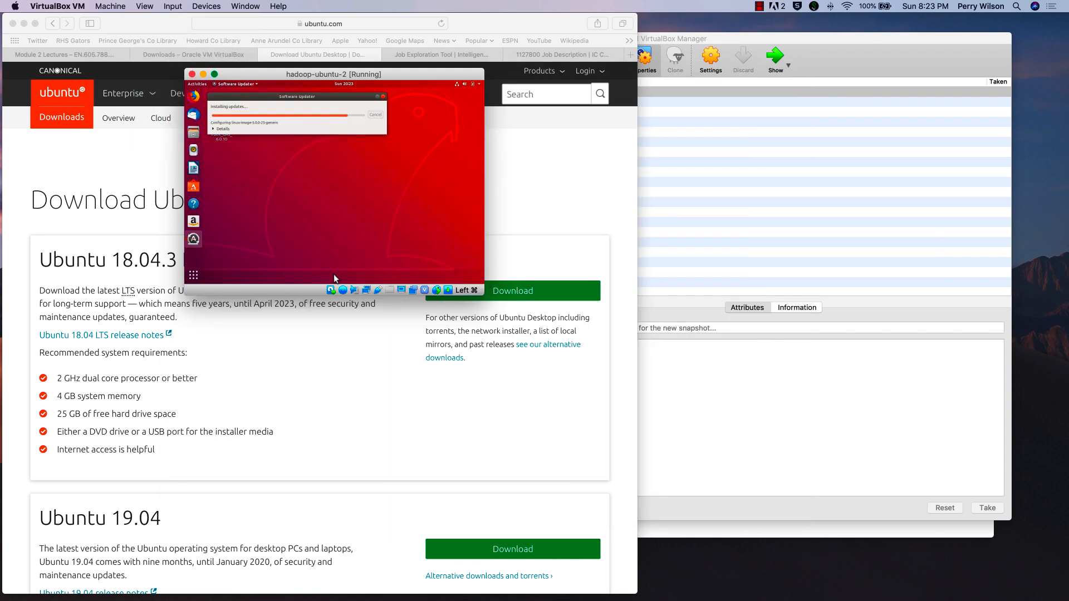
left_click_drag(483, 294, 838, 511)
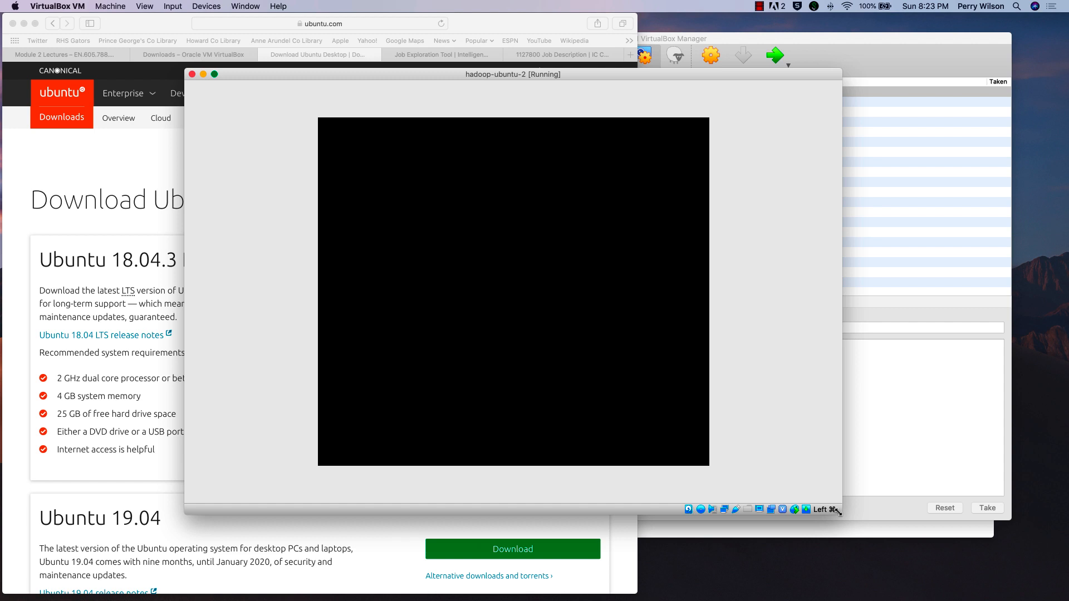
left_click_drag(838, 512, 702, 477)
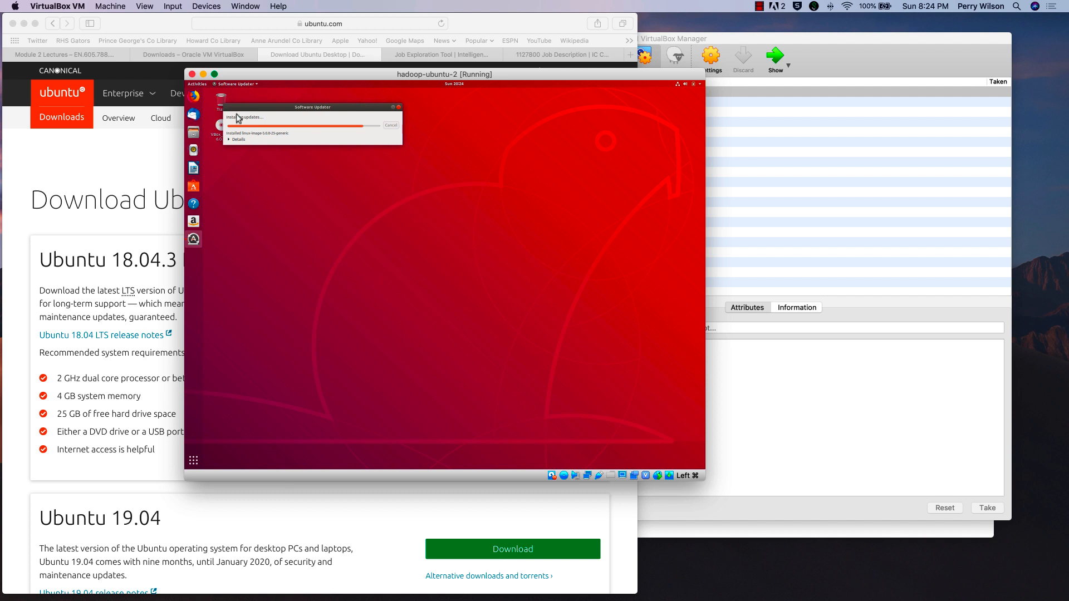
- Return Virtual Screen 1 to 200% autoscaled output
left_click(110, 7)
mouse_move(144, 6)
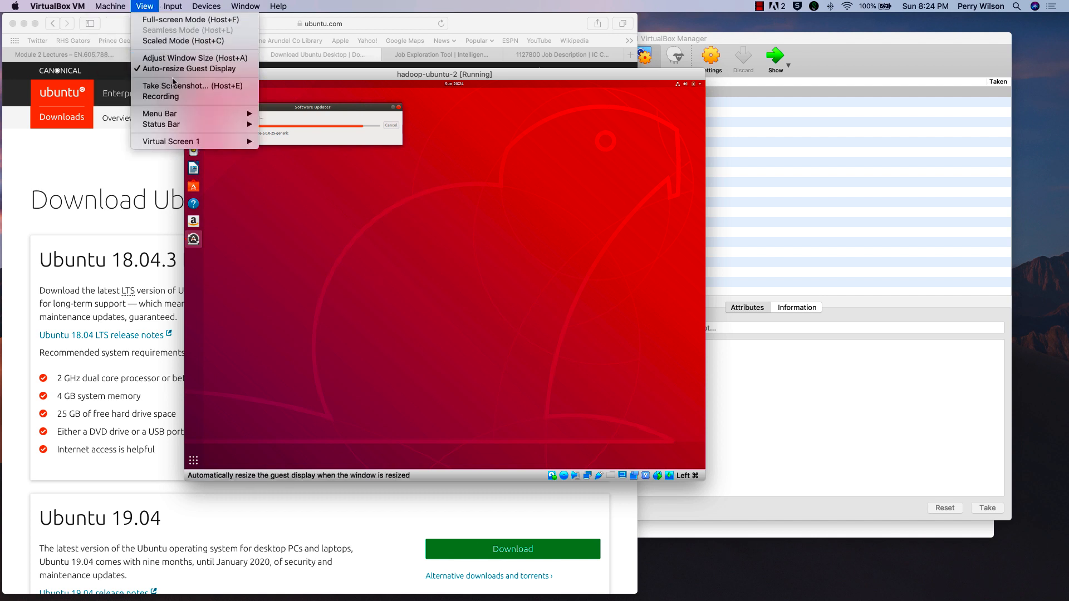
mouse_move(174, 141)
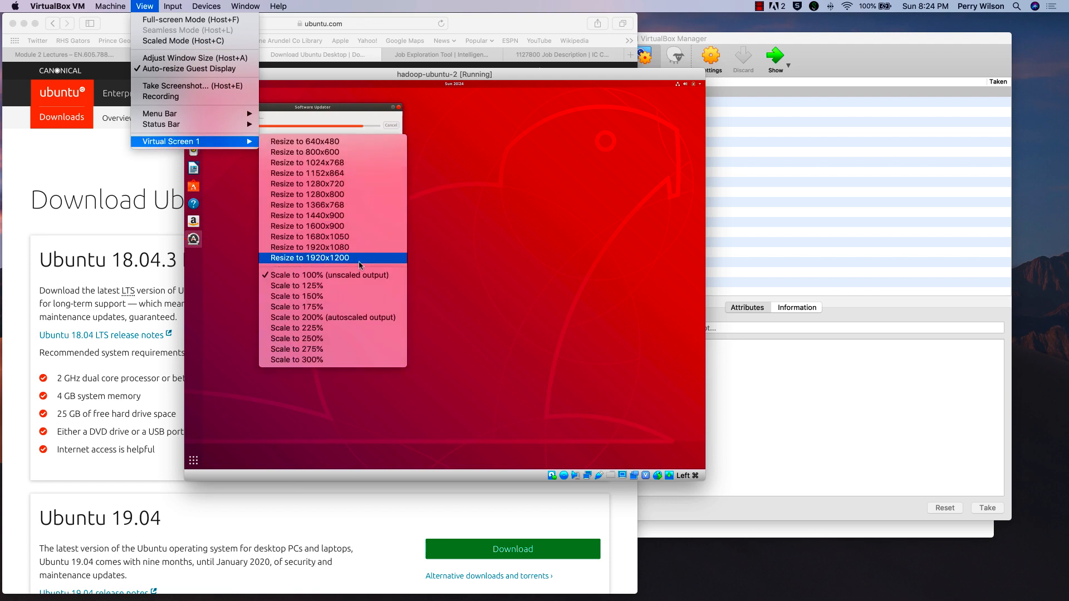
left_click(359, 318)
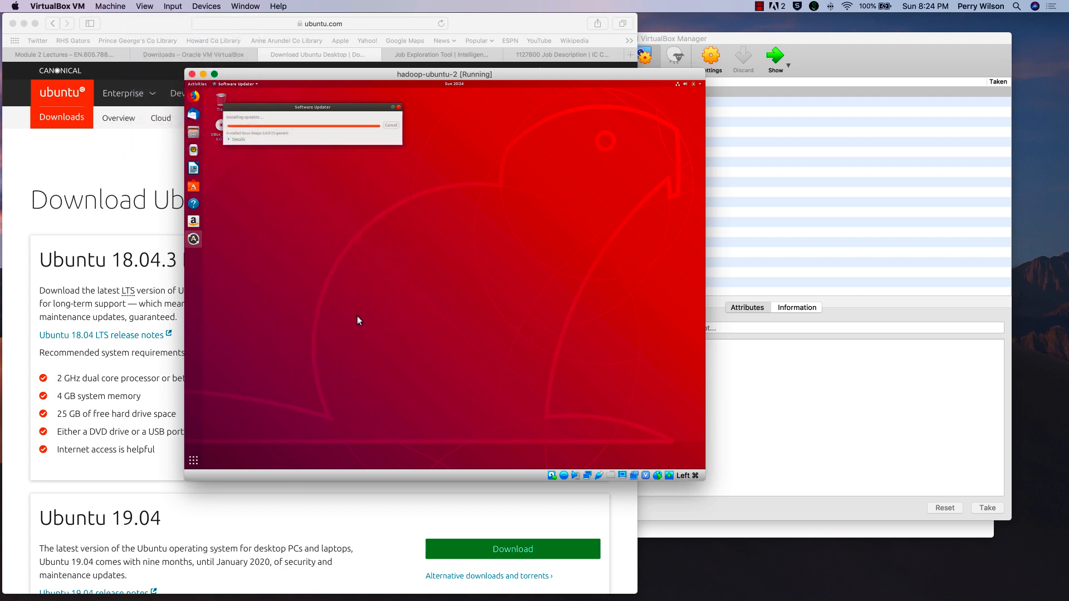